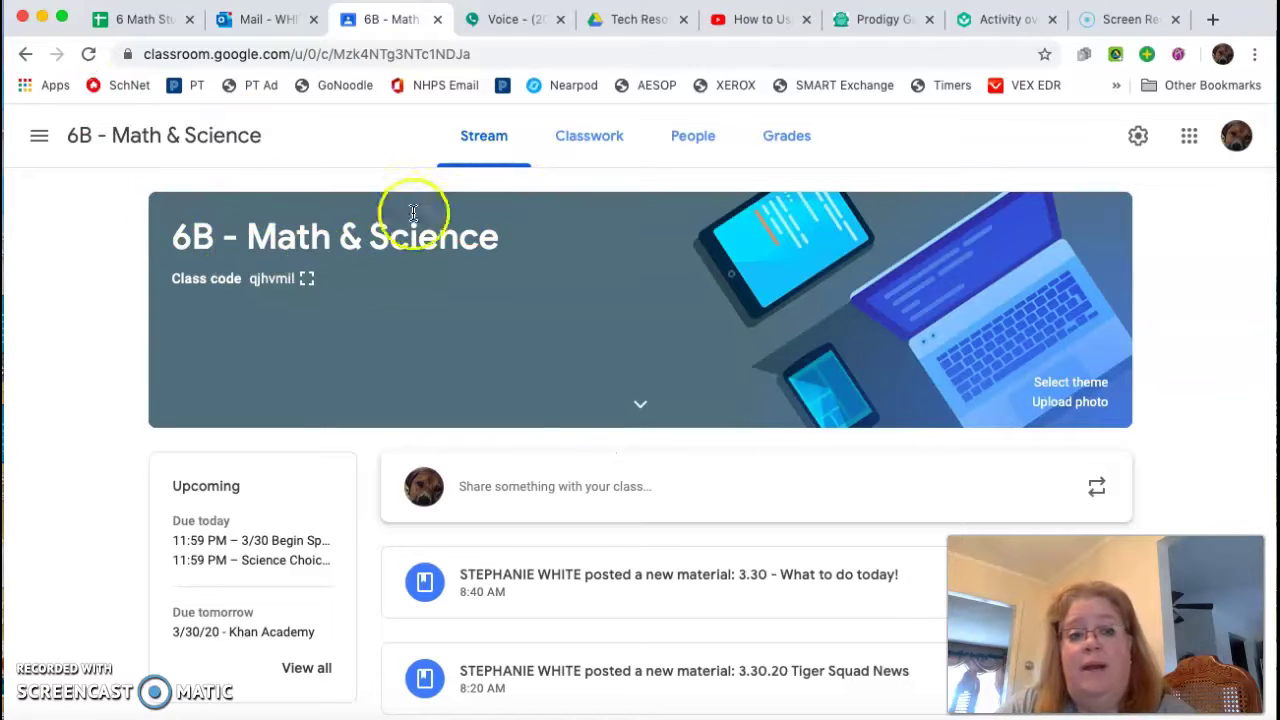
Step: Open the class's Classwork page and expand the Science Choice Links material under the 3/30/20 topic
click(598, 143)
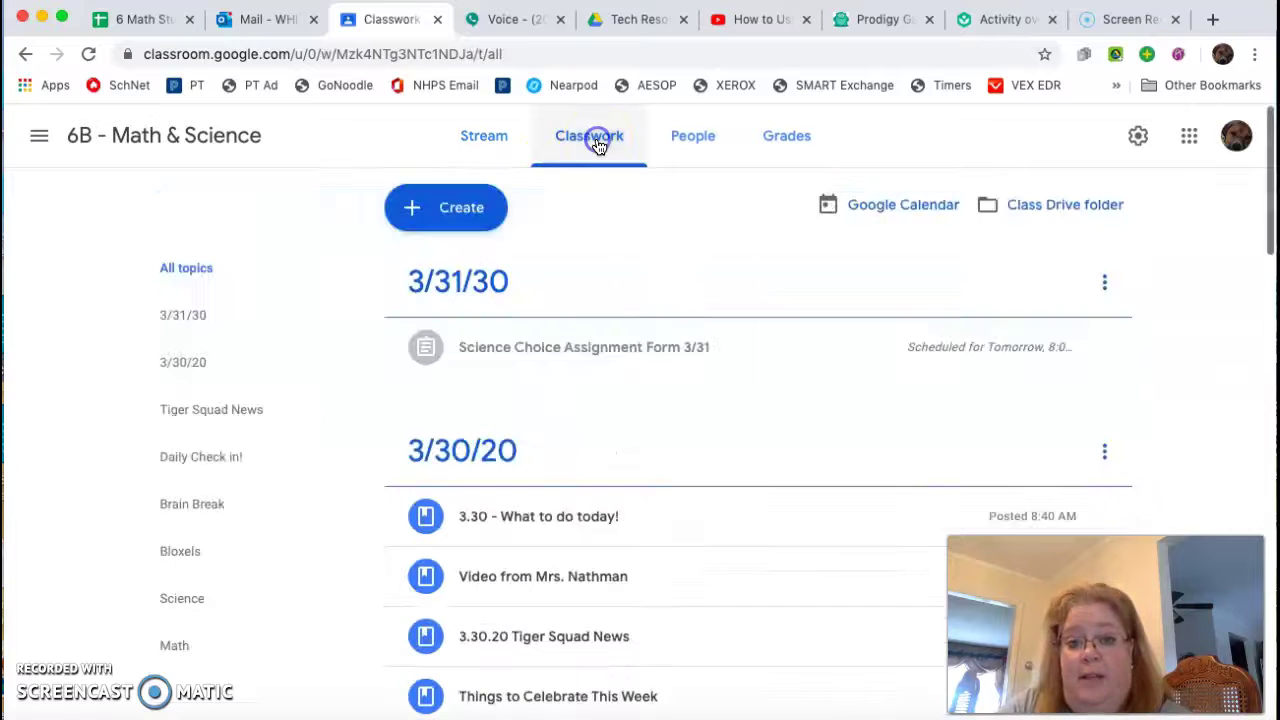
scroll(620, 485, down, 1)
scroll(620, 488, down, 5)
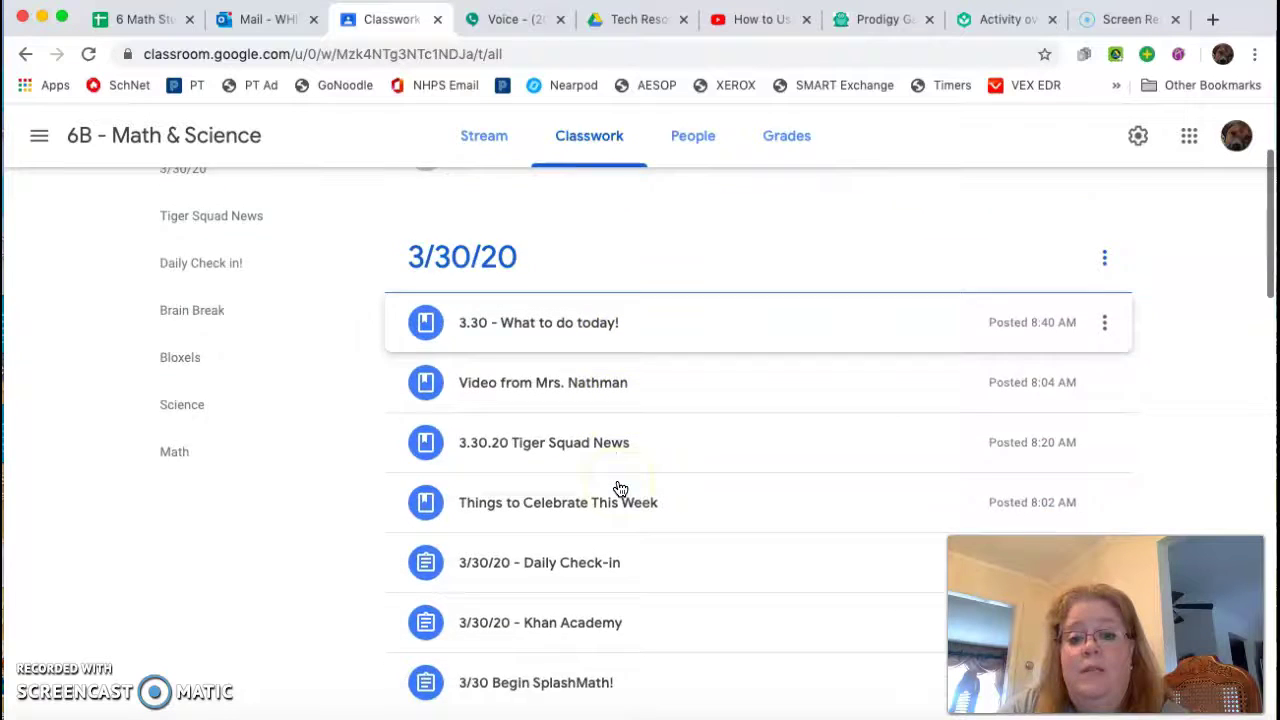
scroll(620, 488, down, 3)
click(617, 489)
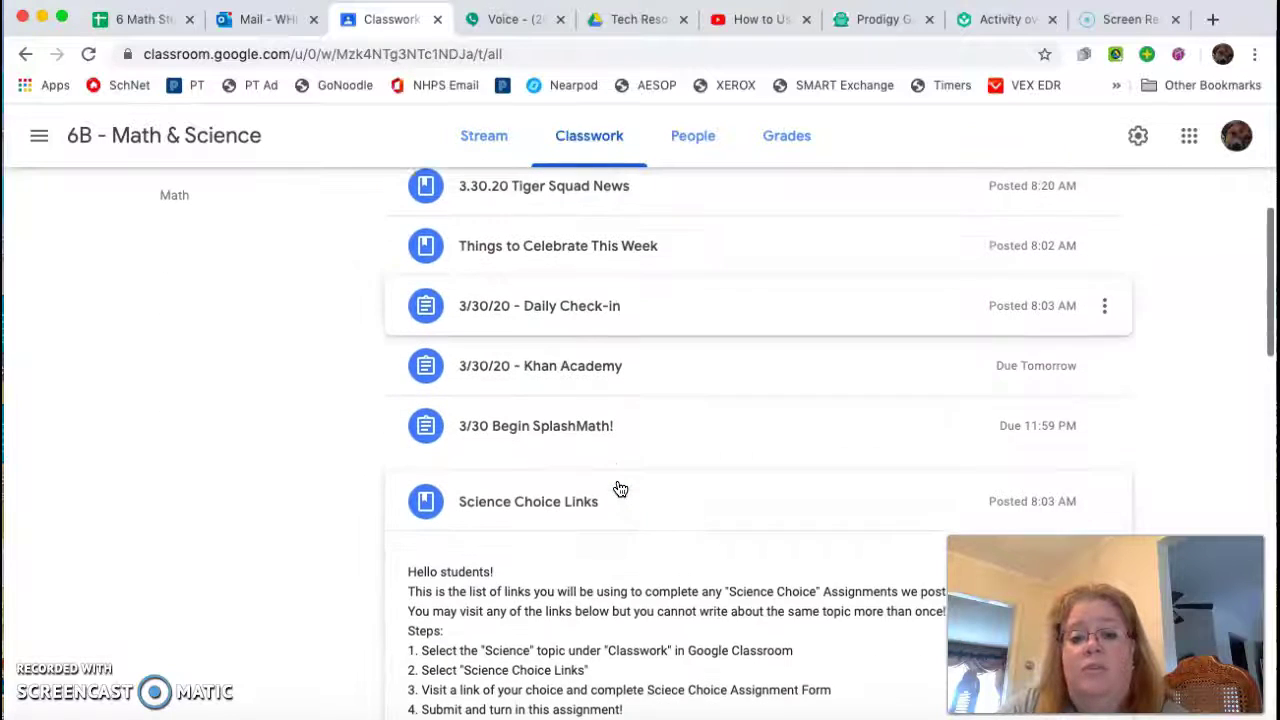
click(566, 490)
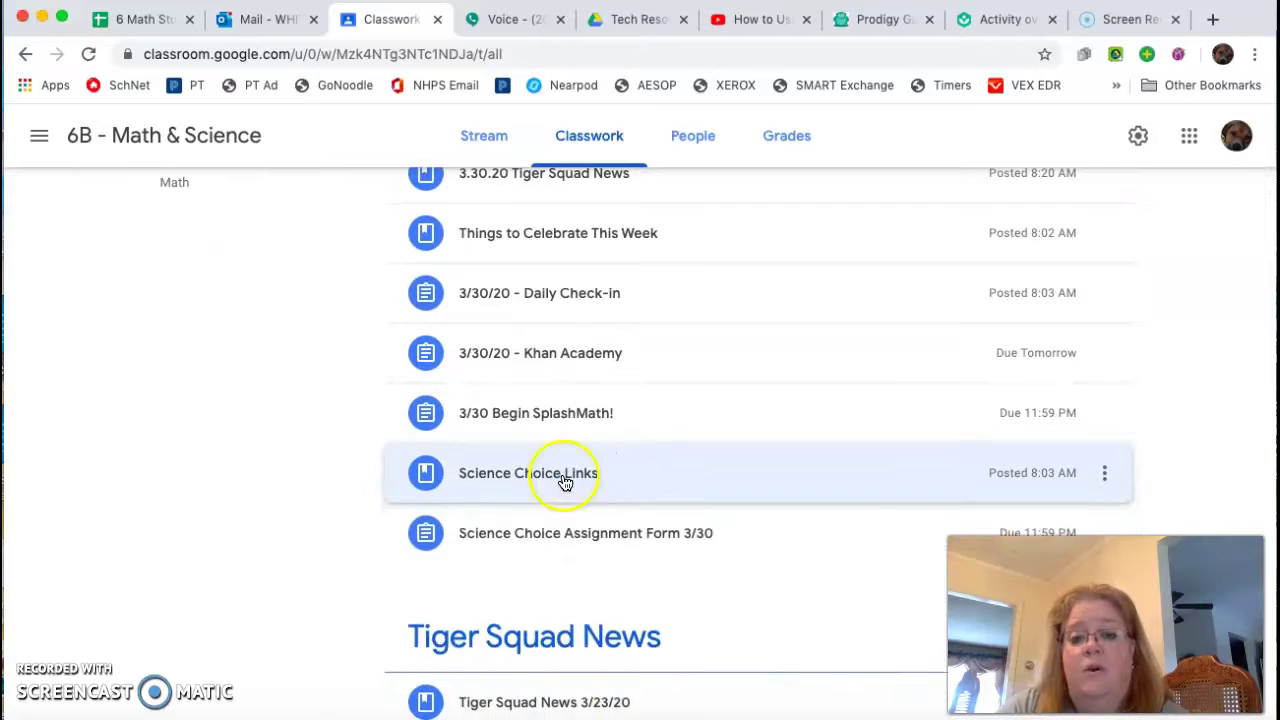
click(563, 478)
scroll(675, 539, up, 3)
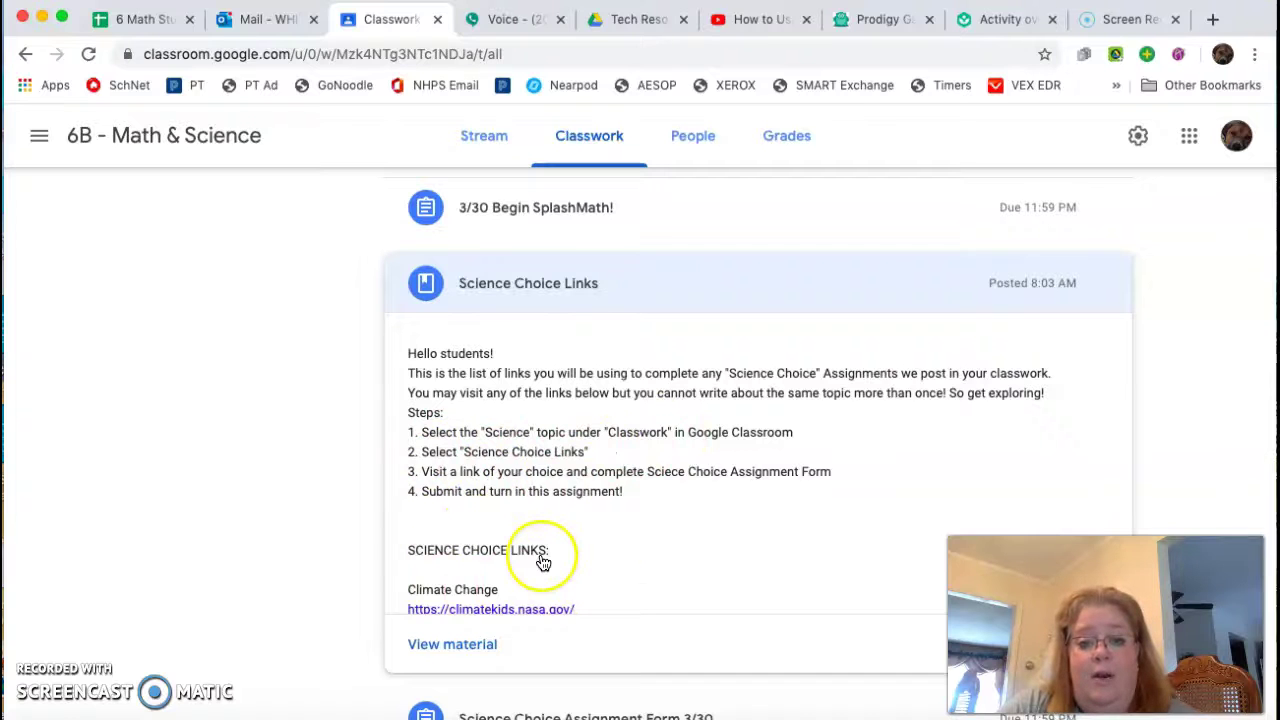
Step: Look through the Science Choice Links list, from Climate Change to the additional video channels under MORE LINKS
scroll(543, 563, down, 2)
scroll(543, 563, down, 5)
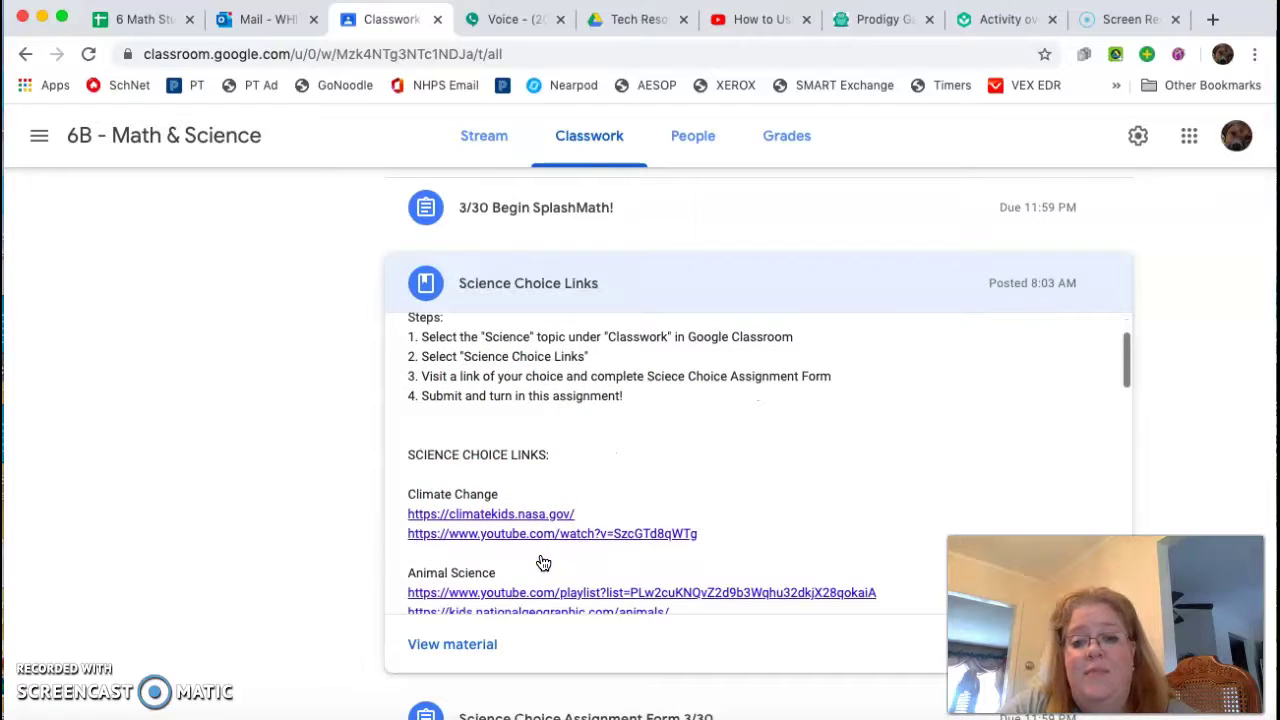
scroll(543, 563, up, 3)
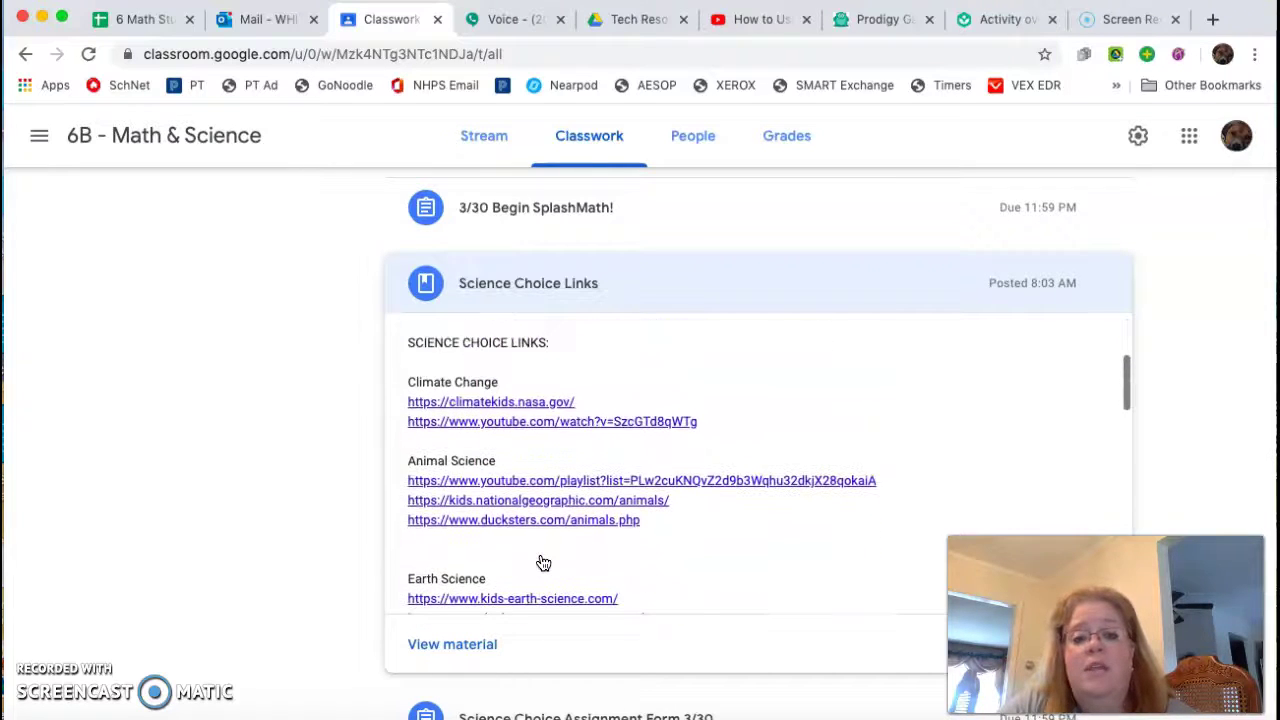
scroll(543, 563, down, 2)
scroll(543, 563, down, 5)
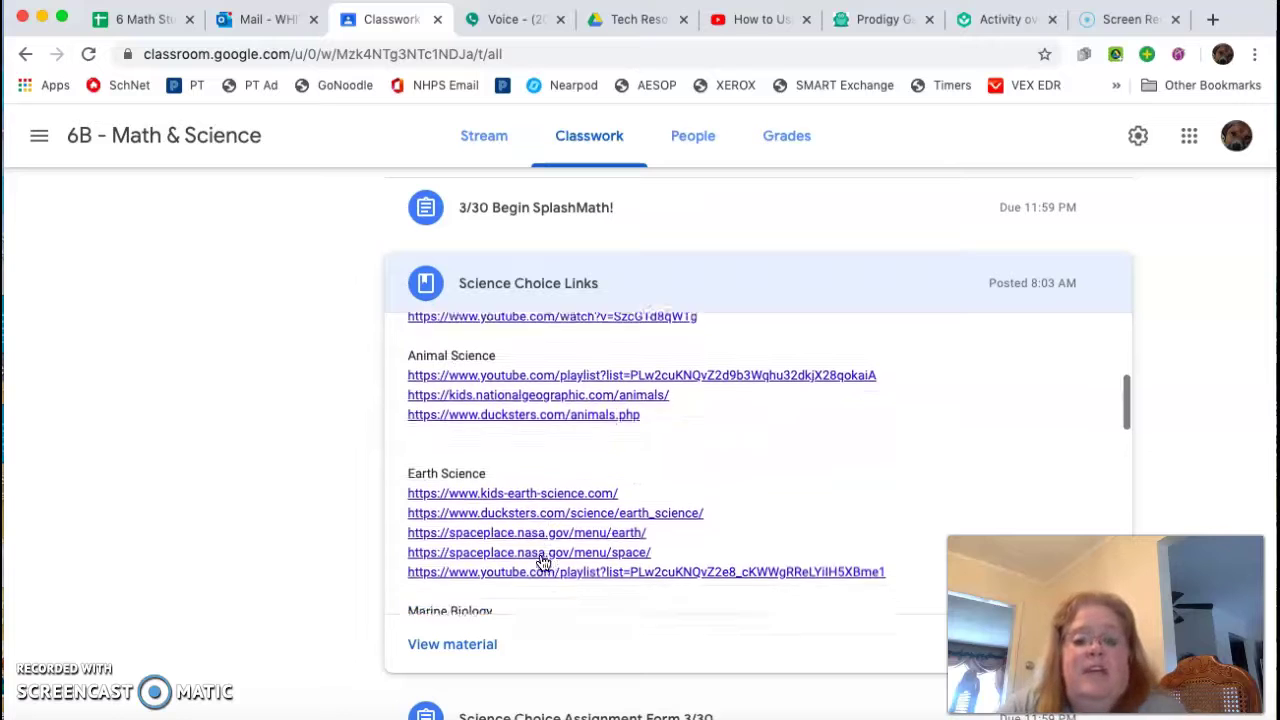
scroll(543, 563, down, 5)
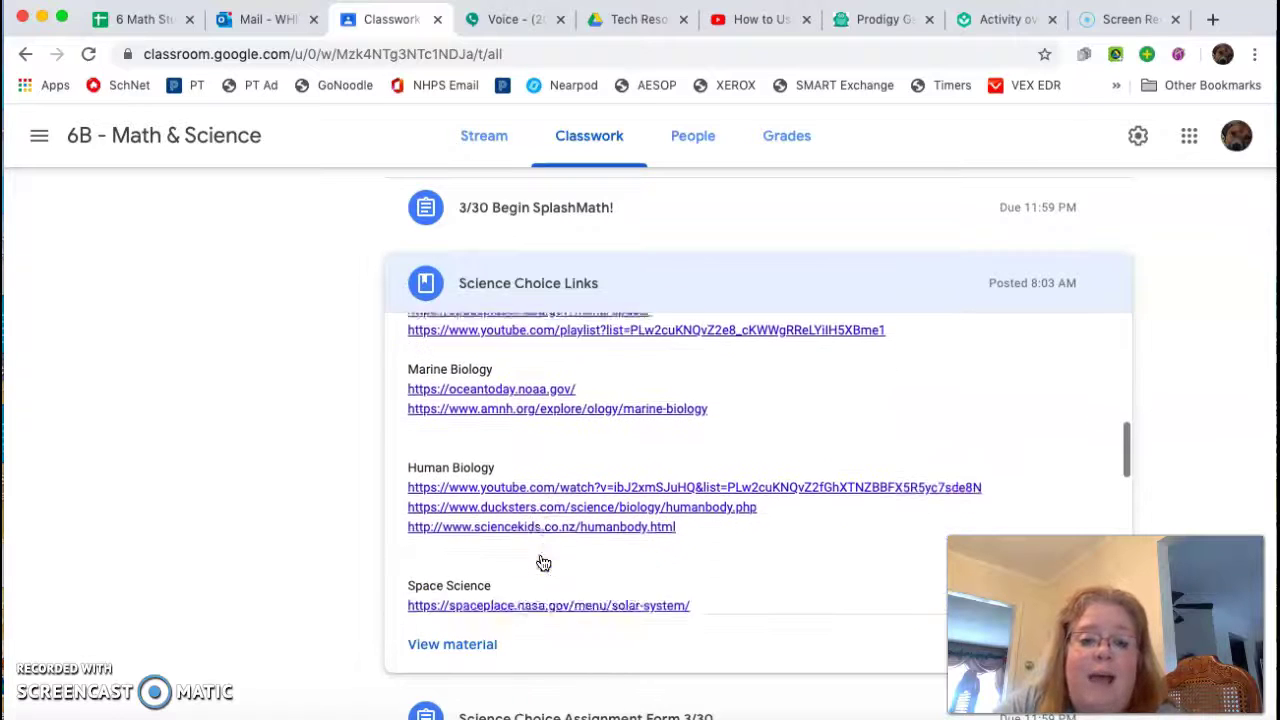
scroll(543, 563, down, 4)
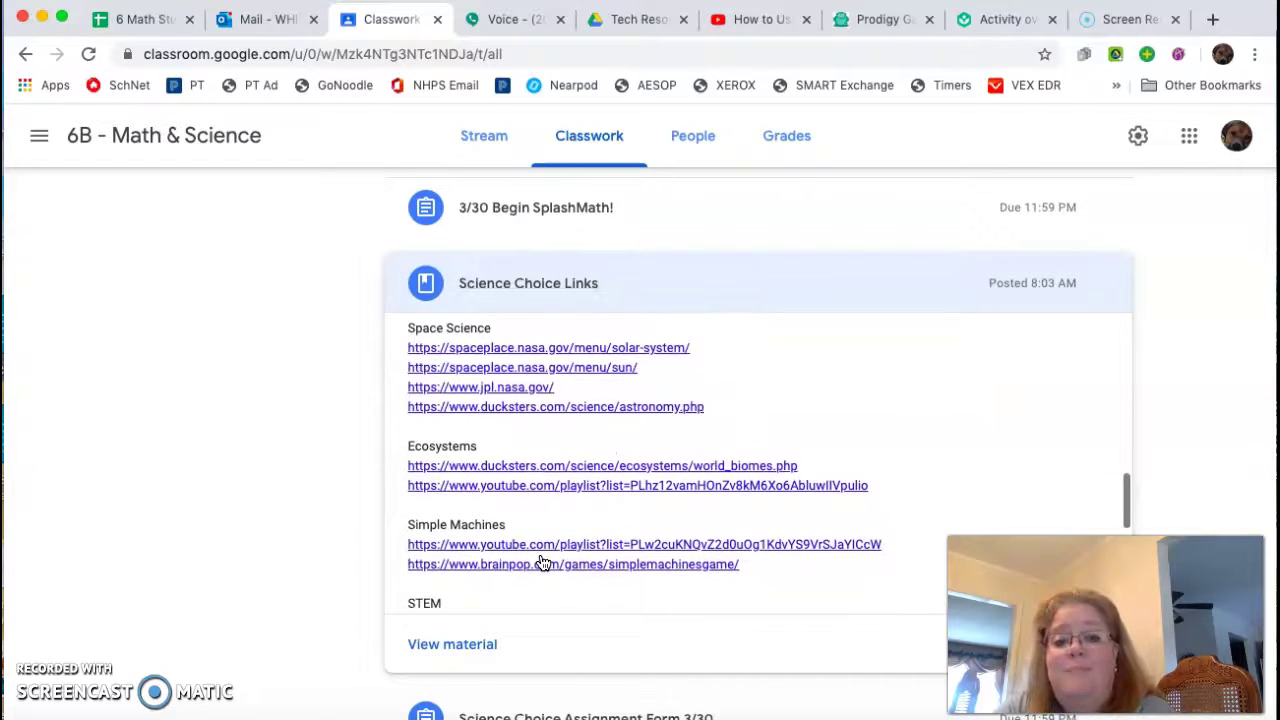
scroll(543, 563, down, 2)
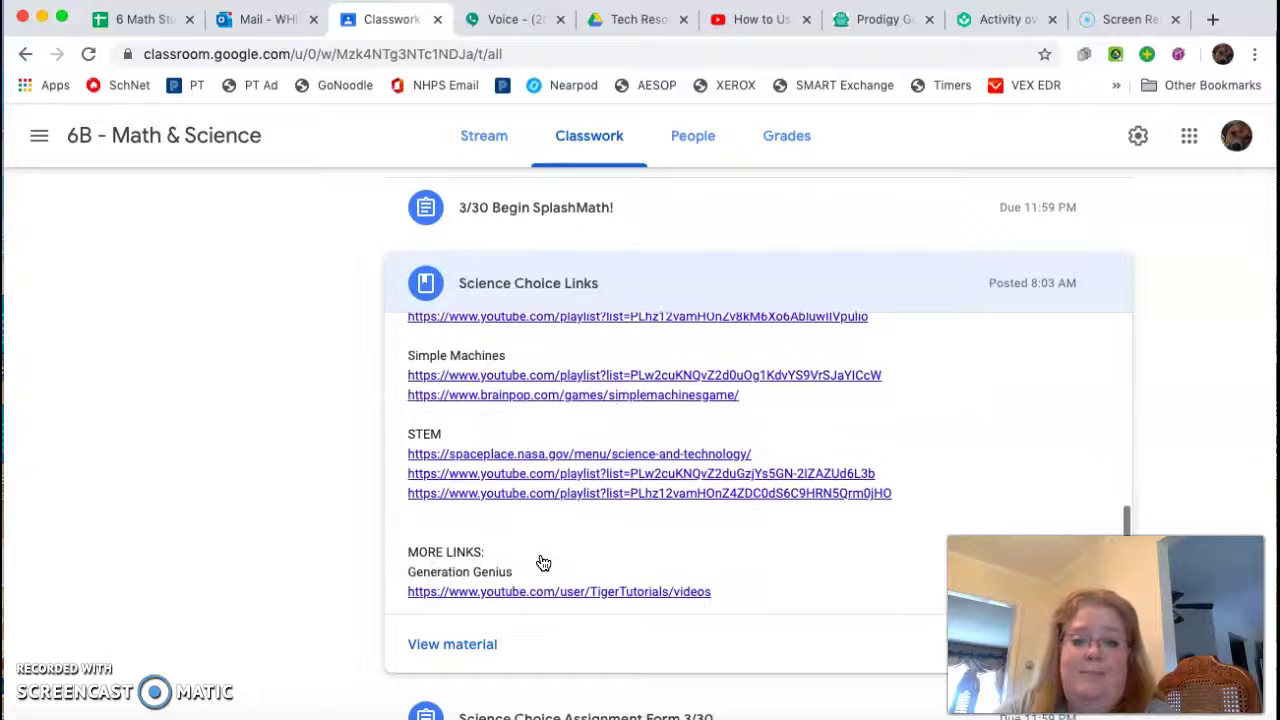
scroll(541, 563, down, 3)
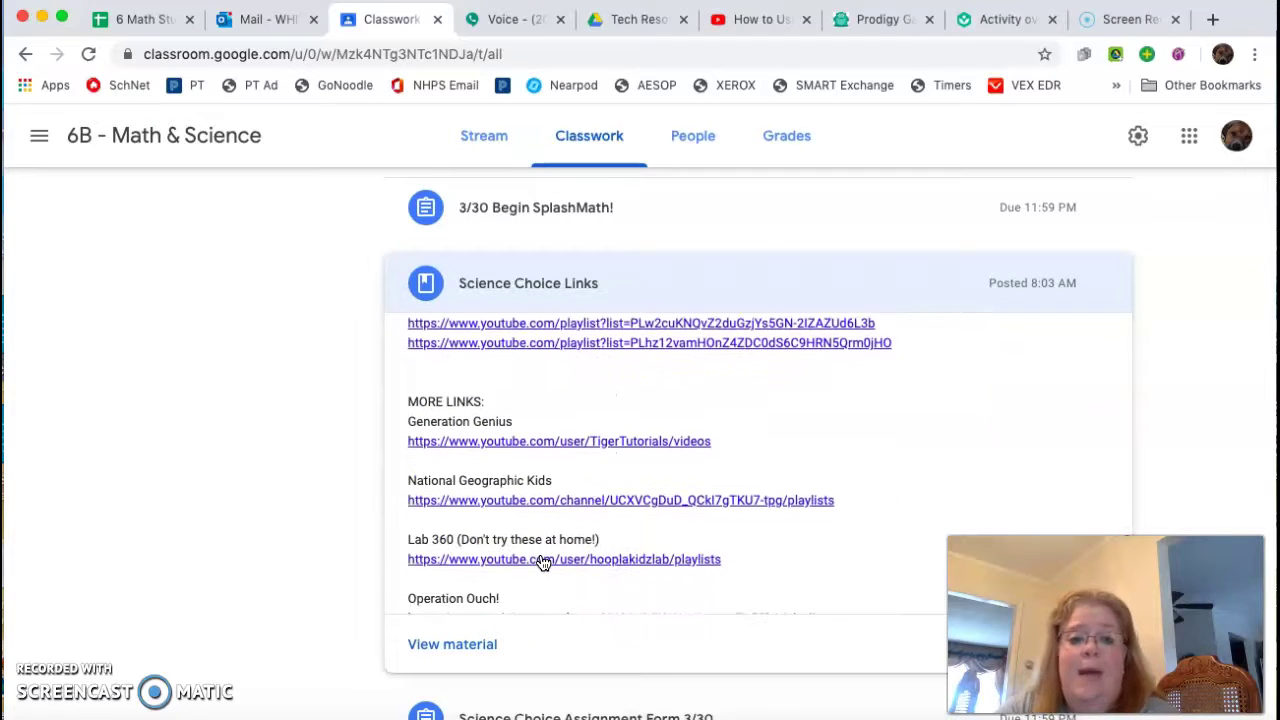
scroll(543, 563, down, 3)
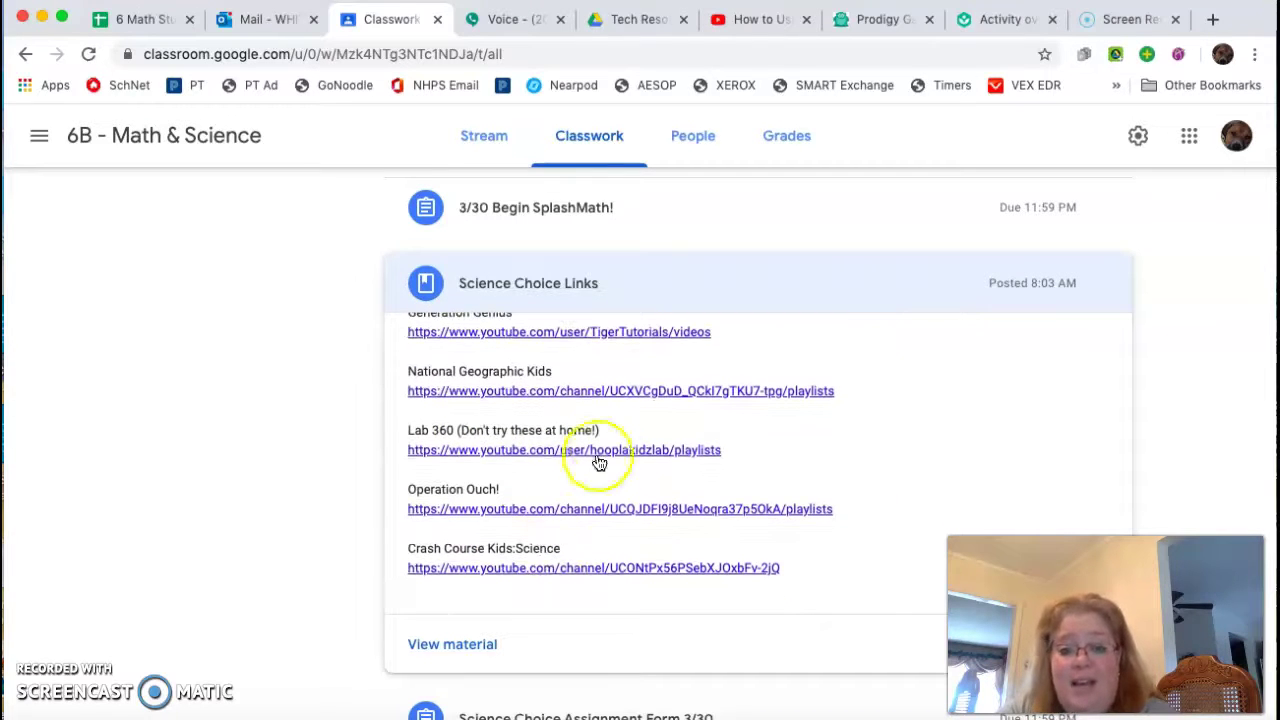
scroll(603, 447, up, 12)
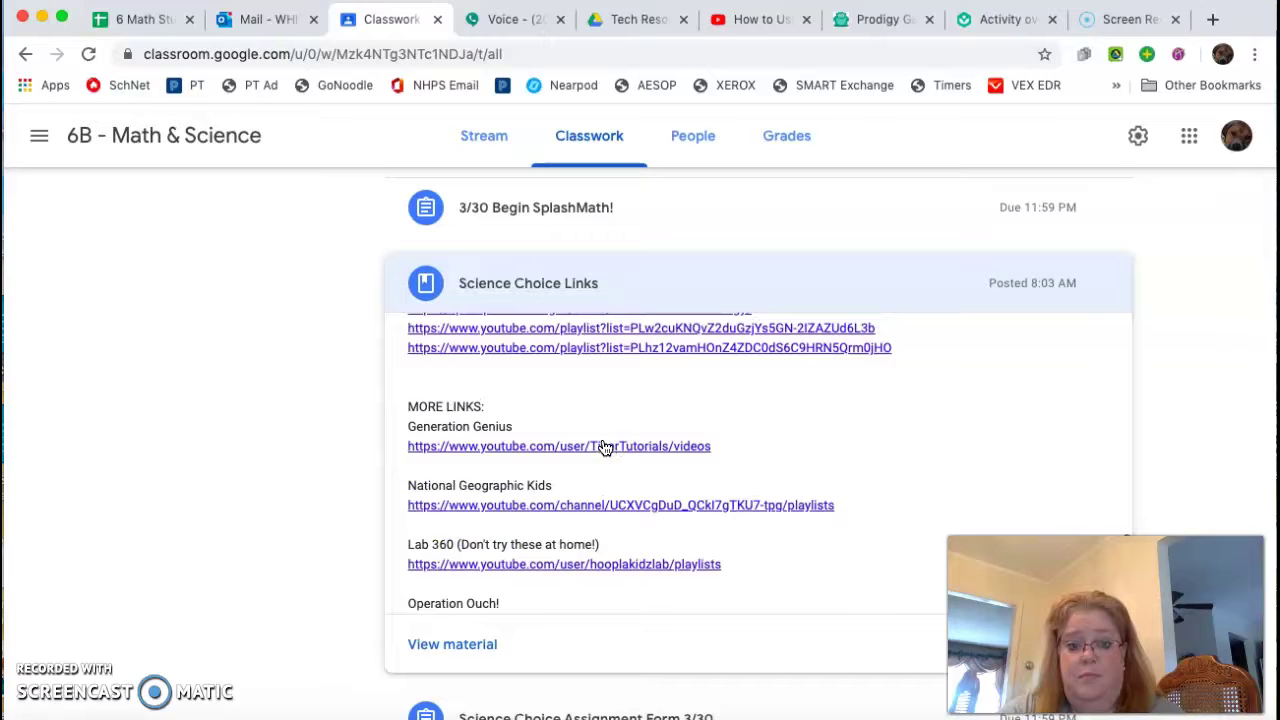
scroll(605, 447, up, 8)
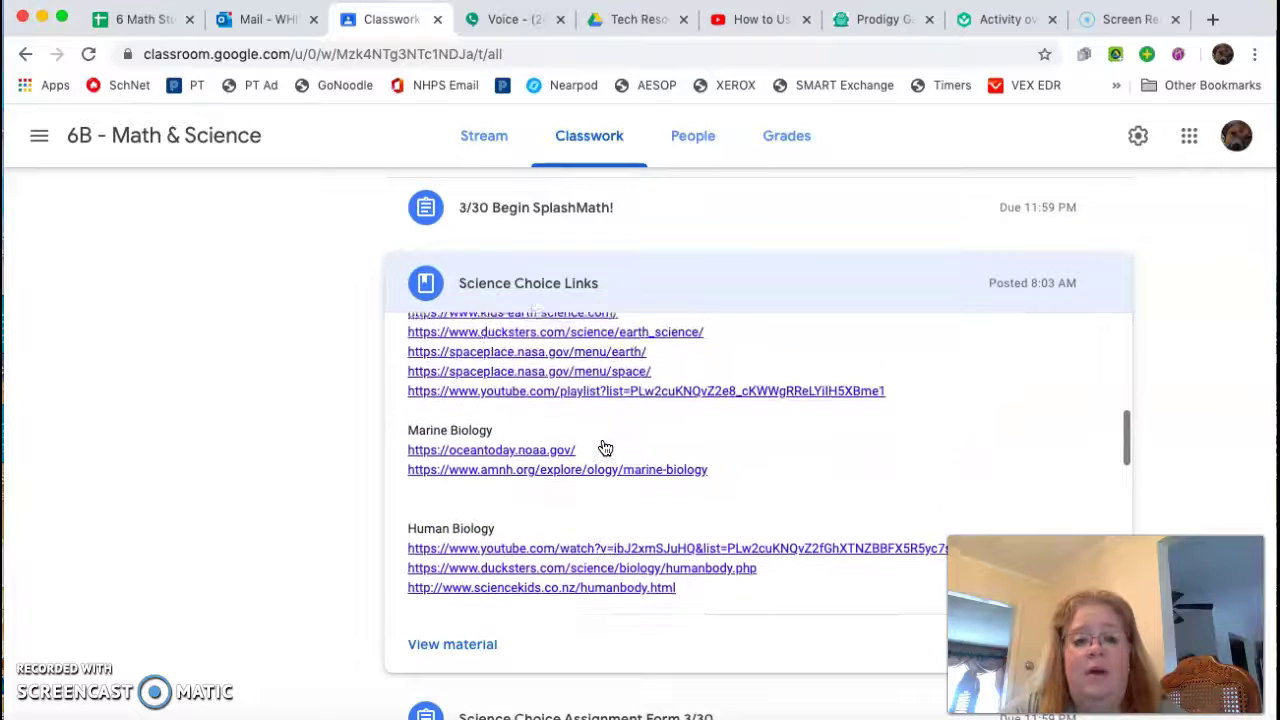
Step: Open the spaceplace.nasa.gov solar-system link under Space Science, and return to the class's Classwork page
scroll(604, 449, down, 5)
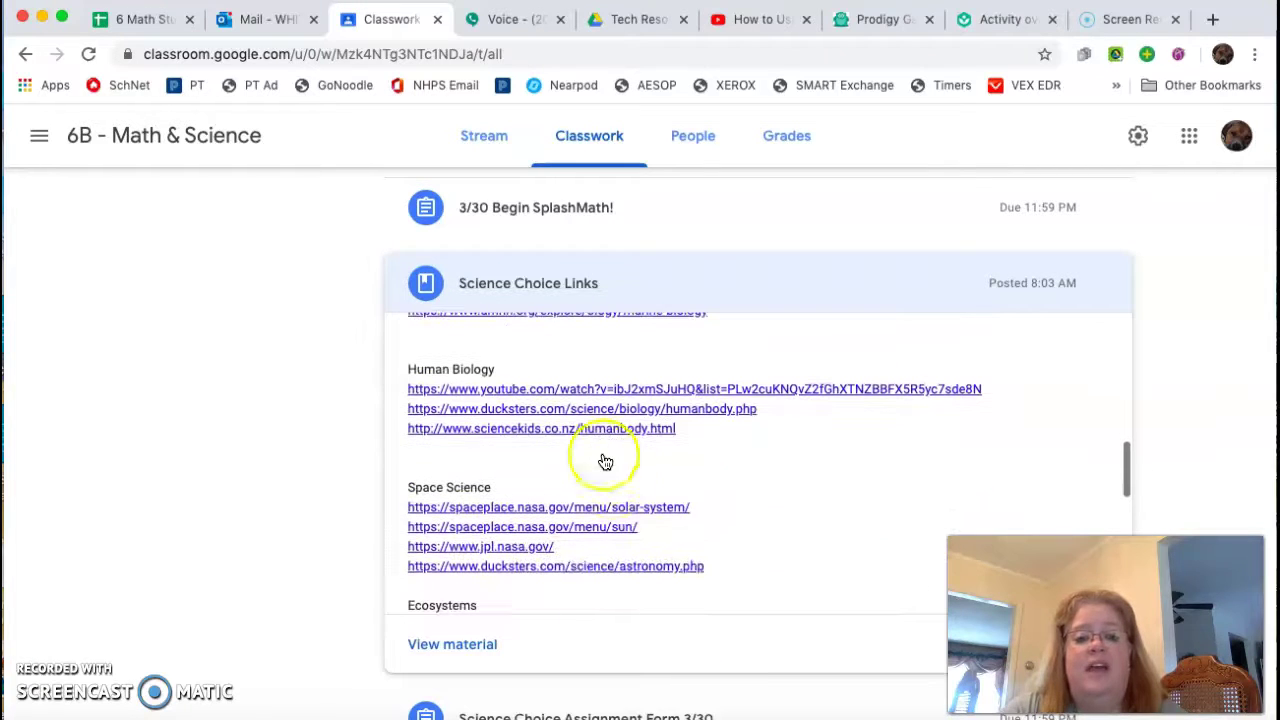
click(651, 513)
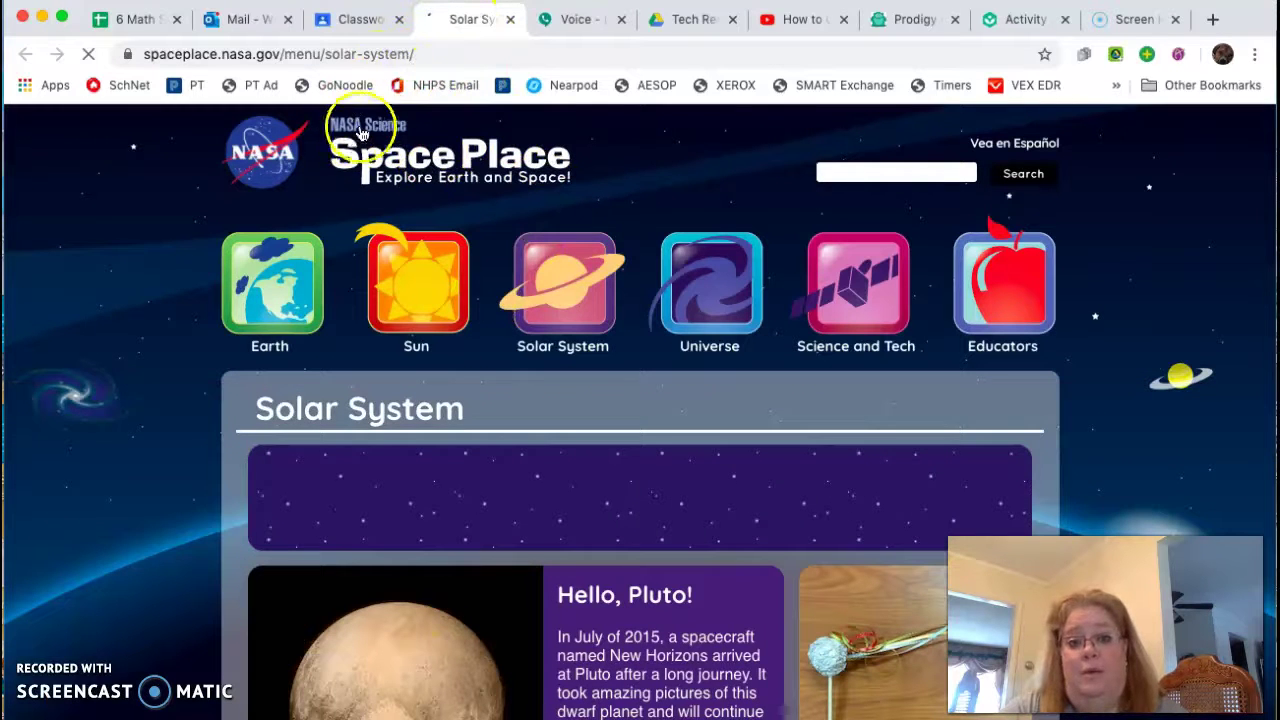
click(365, 20)
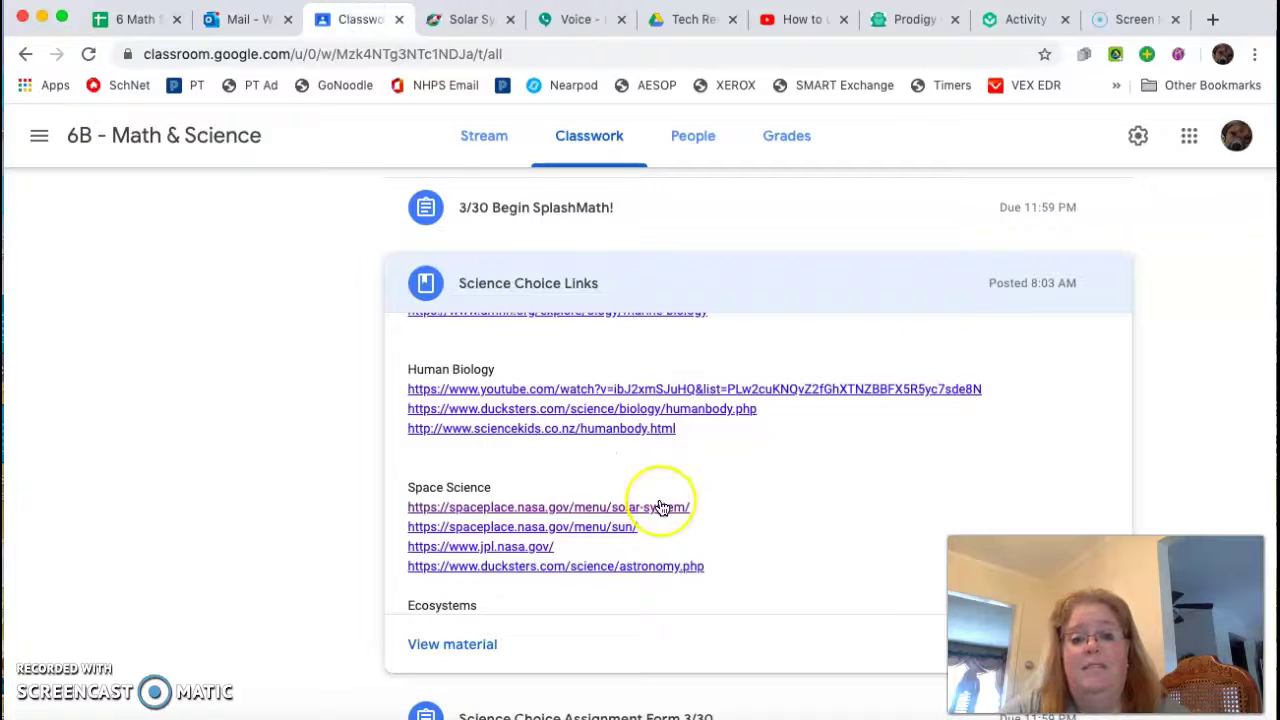
Step: Collapse the Science Choice Links material and open the Google Form attached to Science Choice Assignment Form 3/30
scroll(660, 508, up, 10)
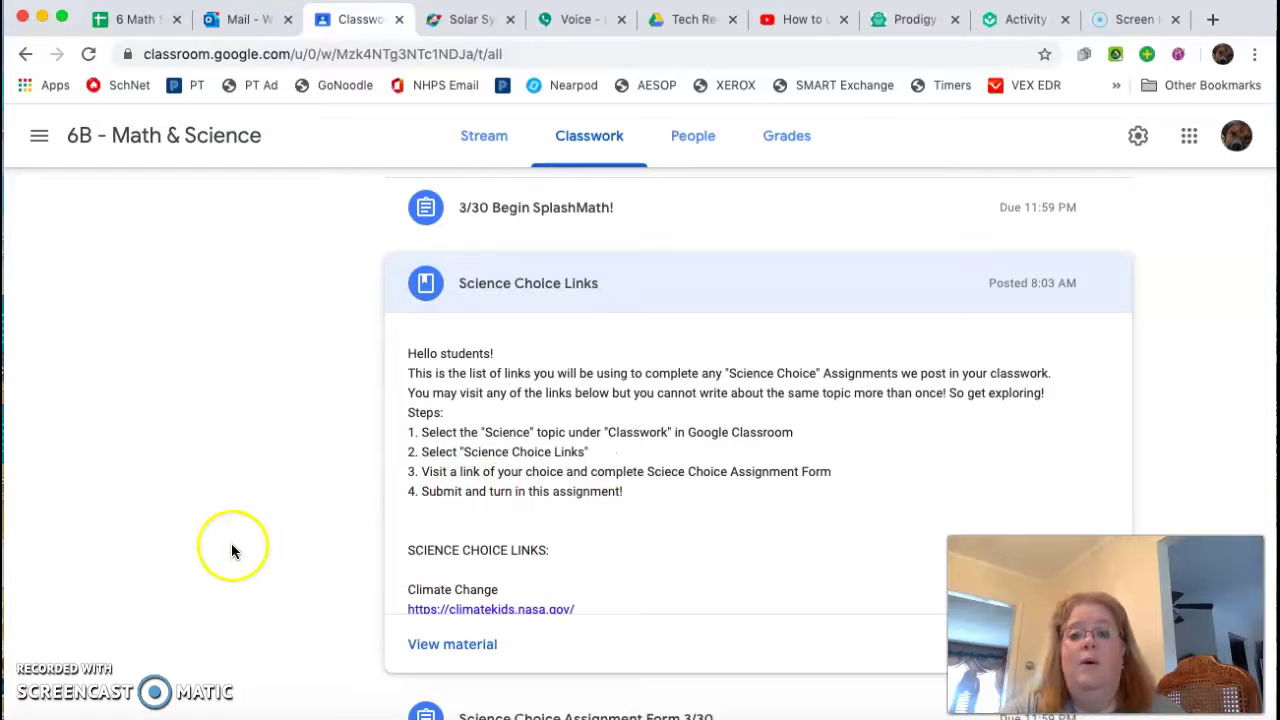
click(626, 287)
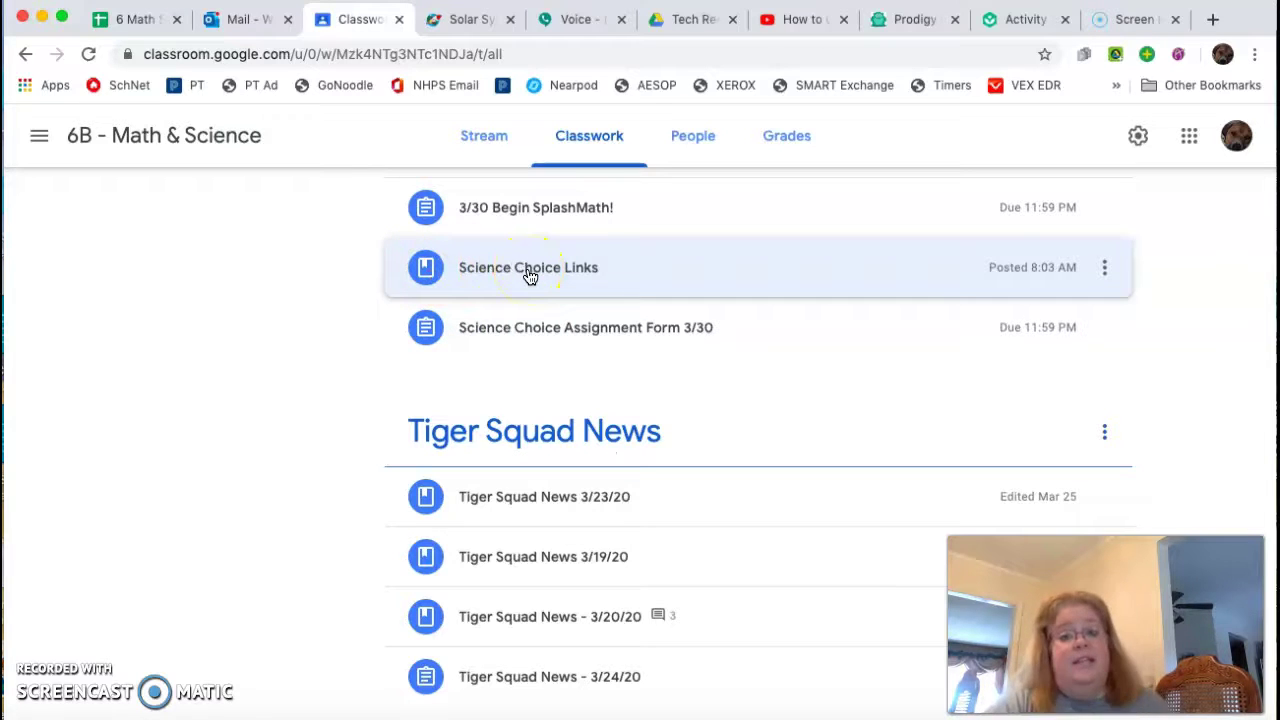
click(547, 338)
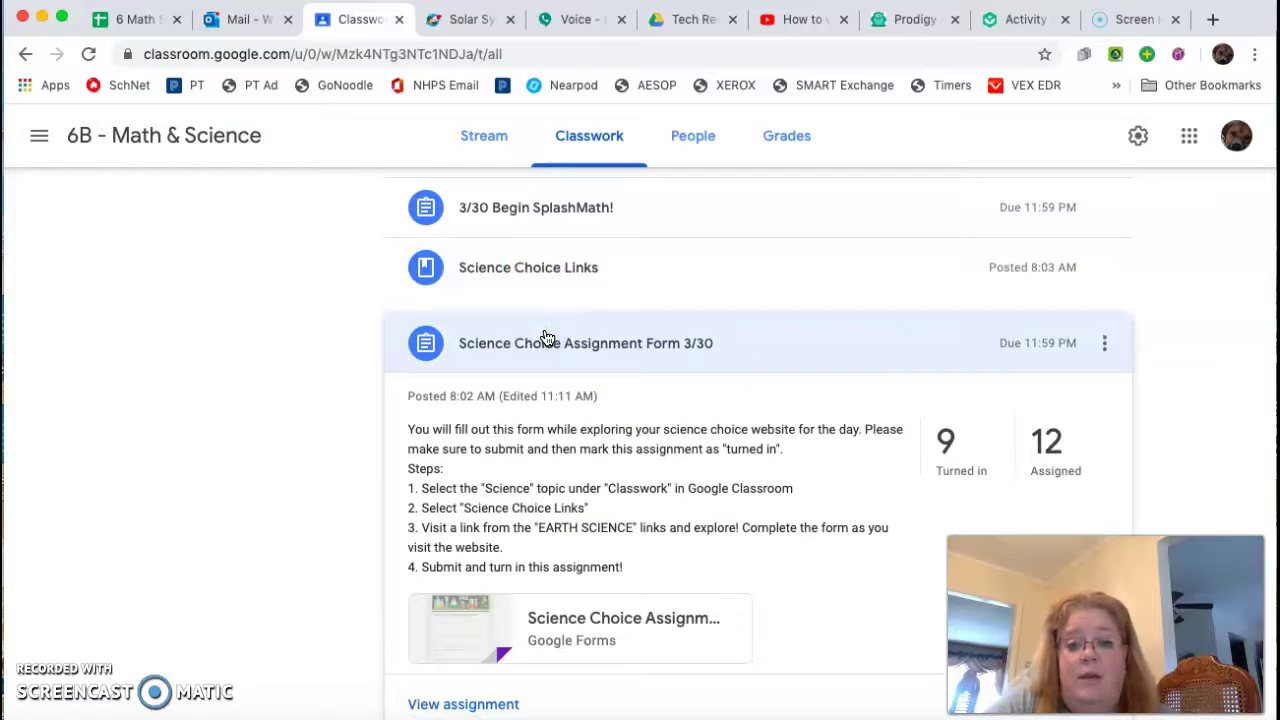
click(608, 628)
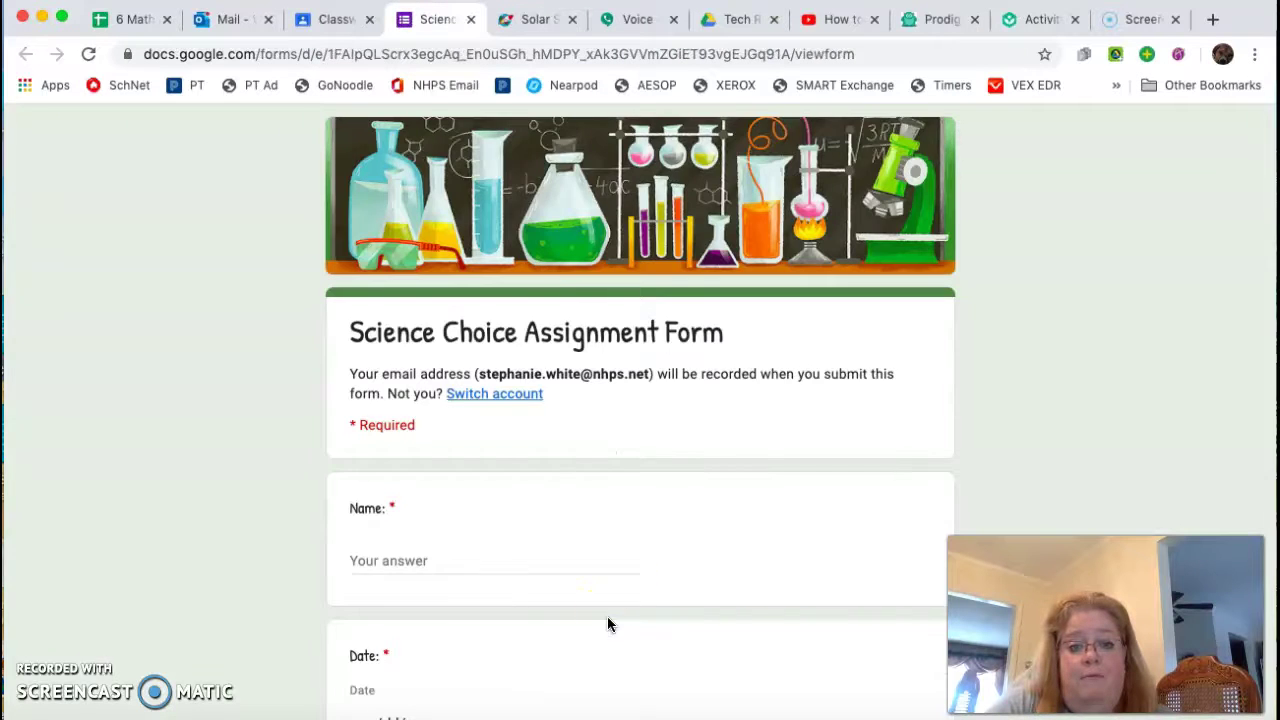
Step: Copy the Space Place solar-system page address and paste it as the answer to the form's question about today's science choice website
scroll(600, 590, down, 5)
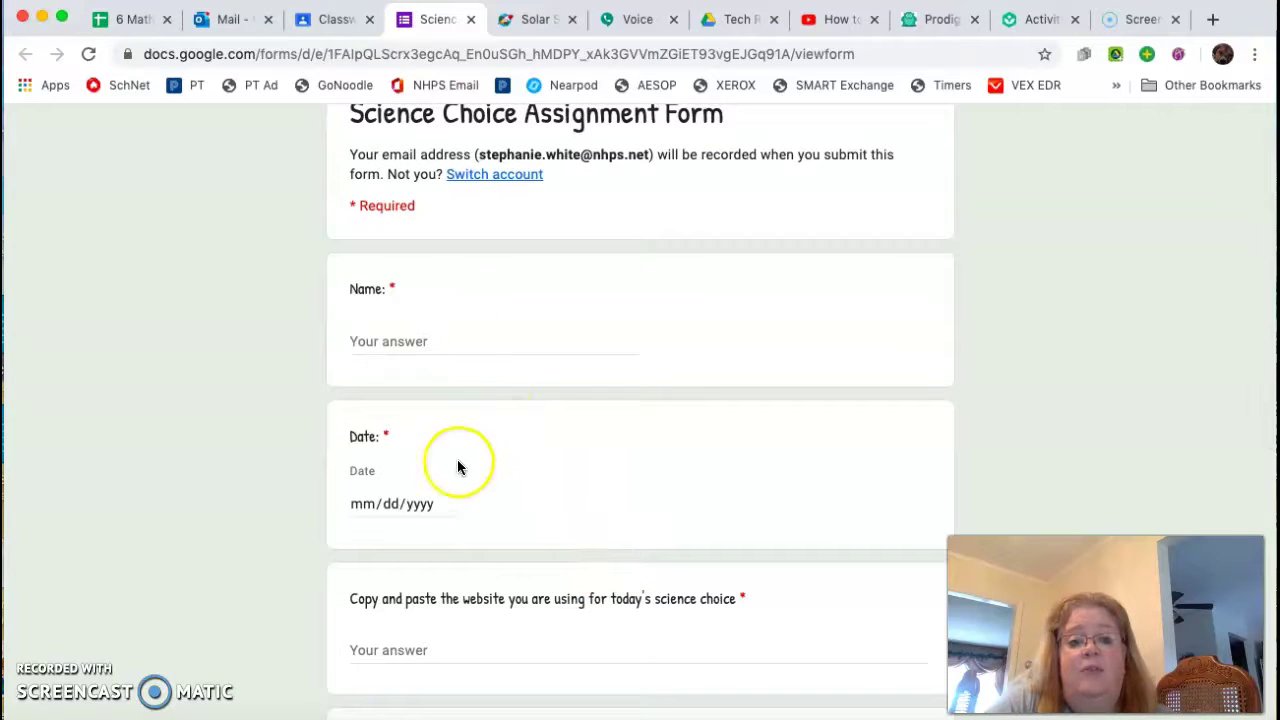
scroll(461, 516, down, 4)
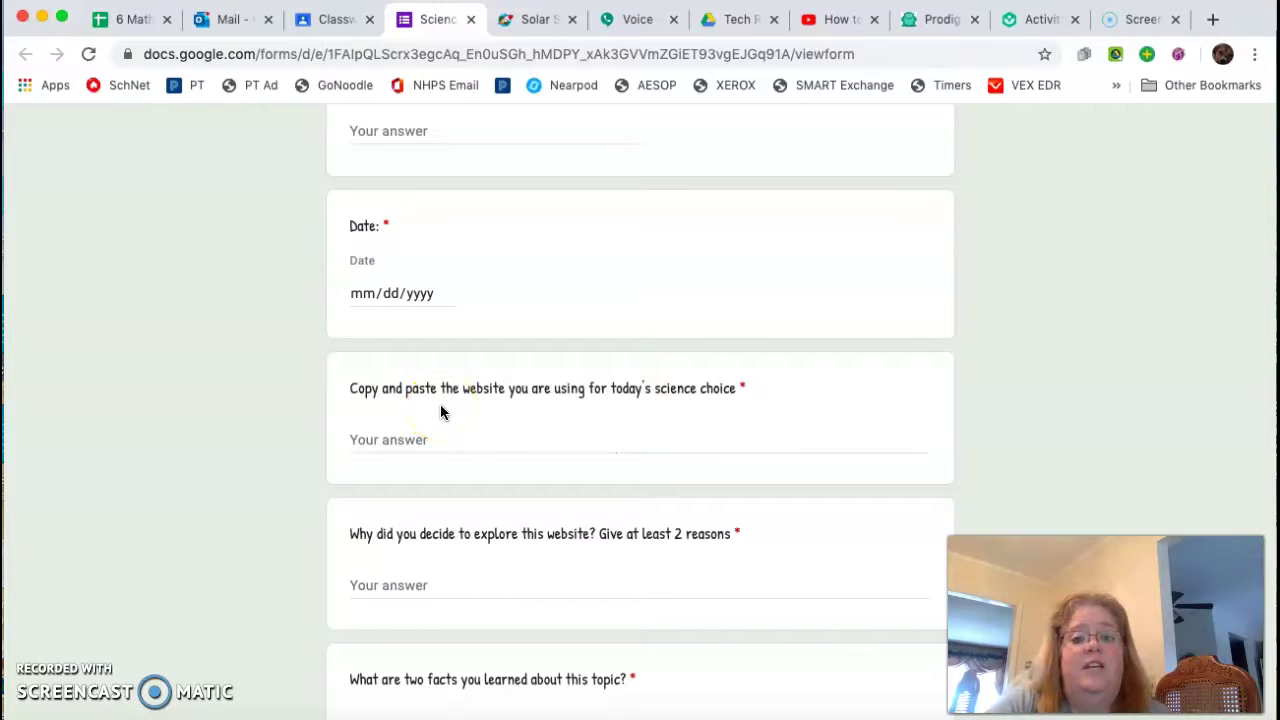
click(526, 24)
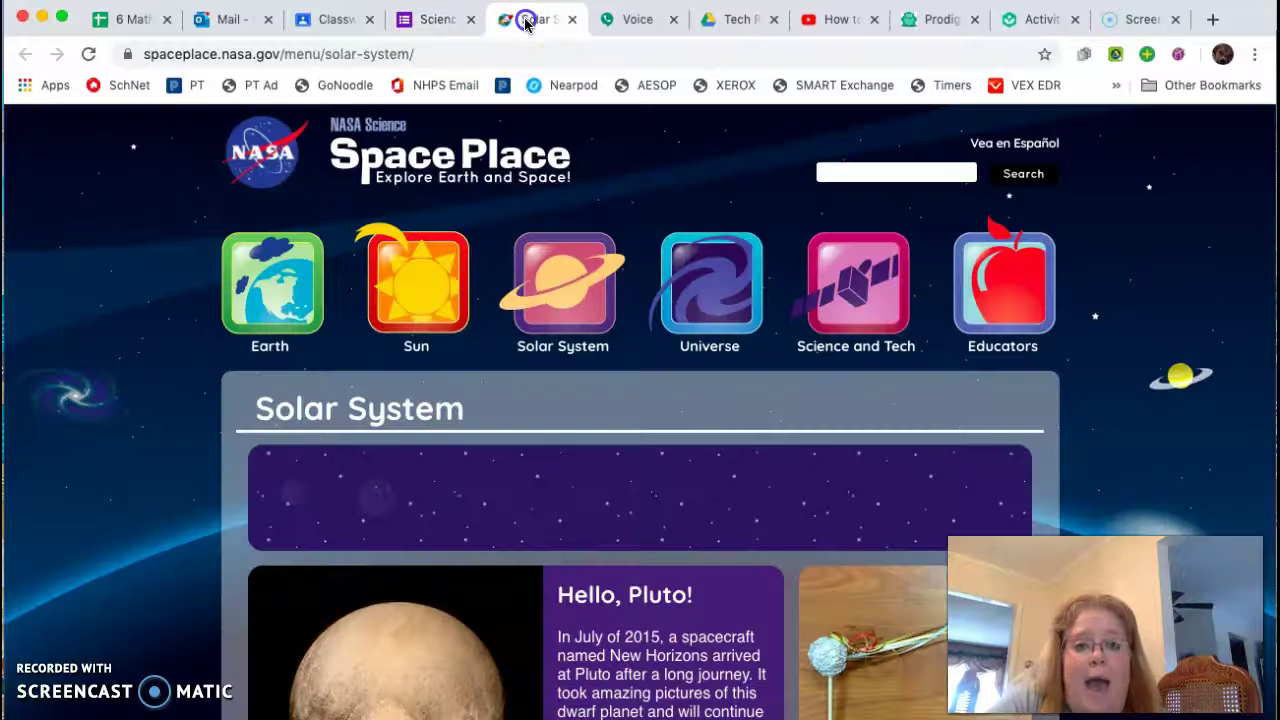
click(437, 56)
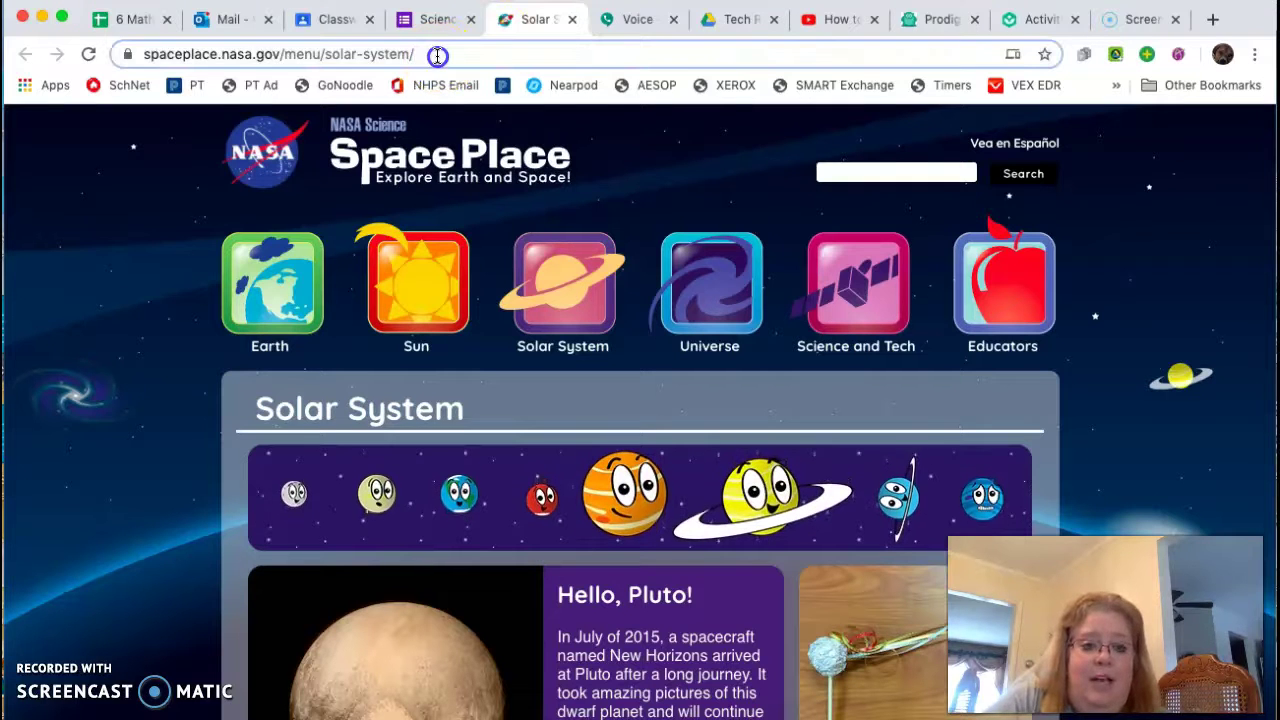
drag(437, 56, 269, 29)
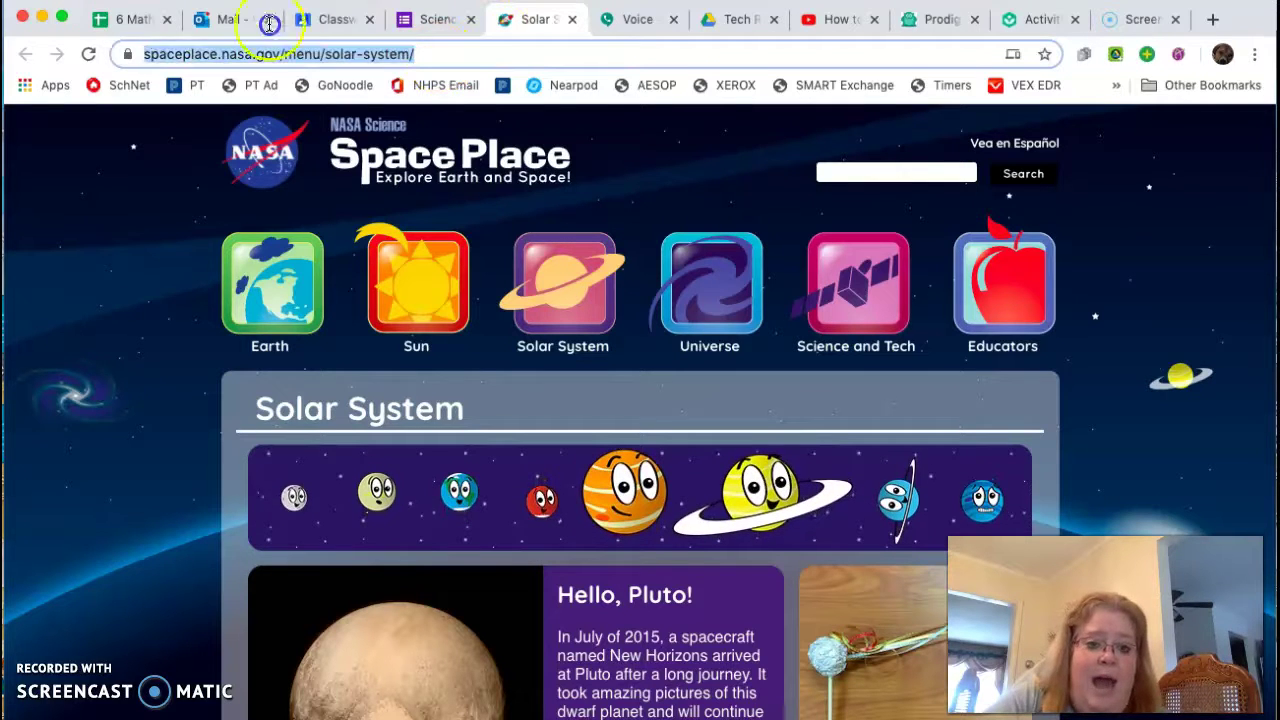
right_click(162, 50)
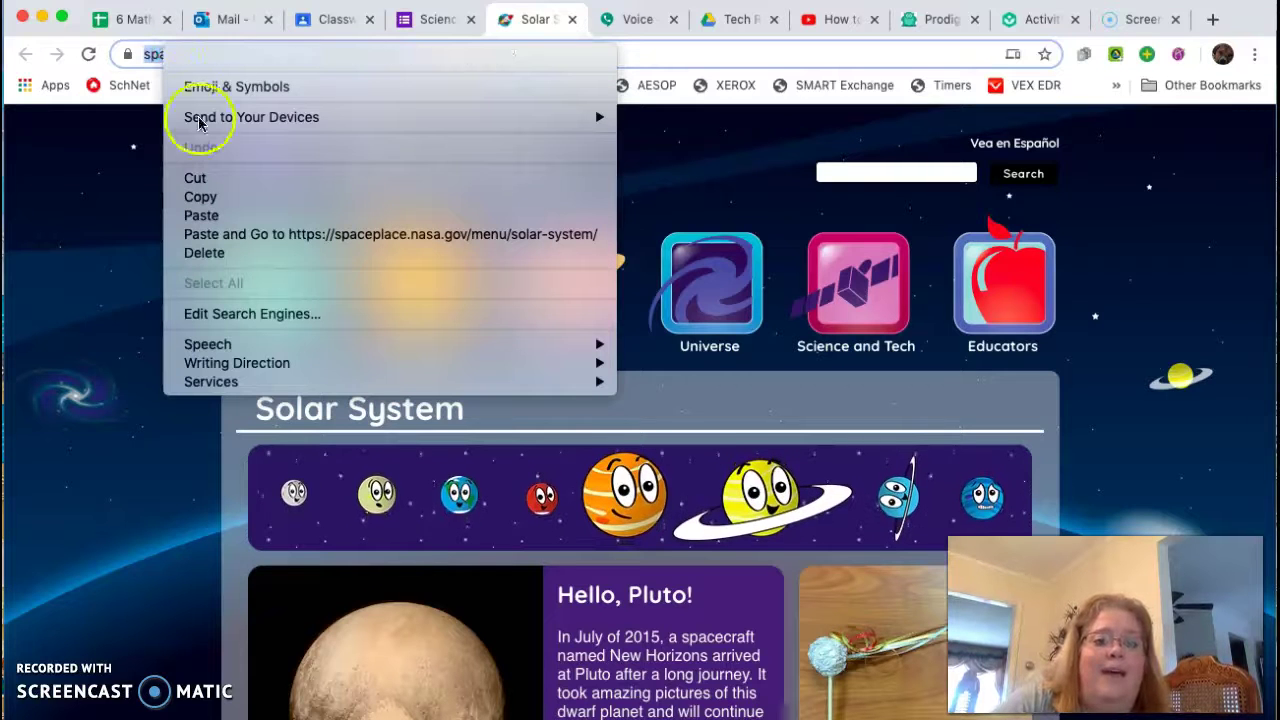
click(224, 197)
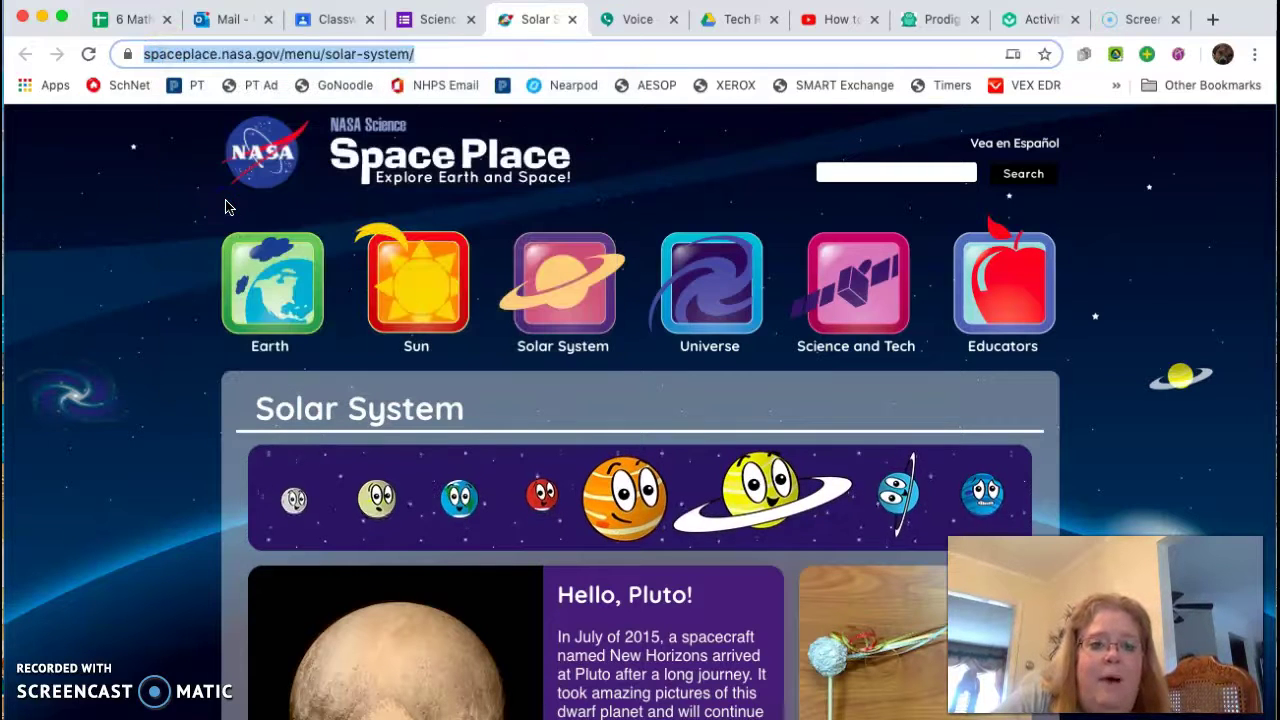
click(443, 22)
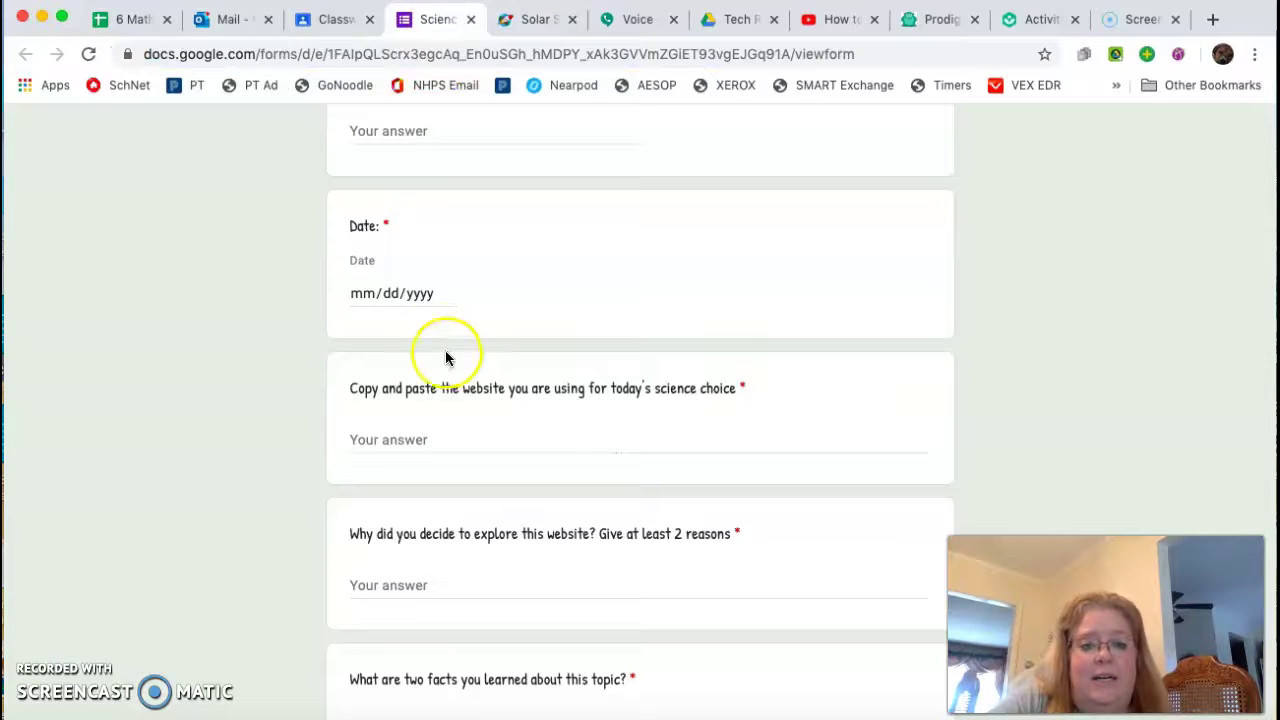
key(super+v)
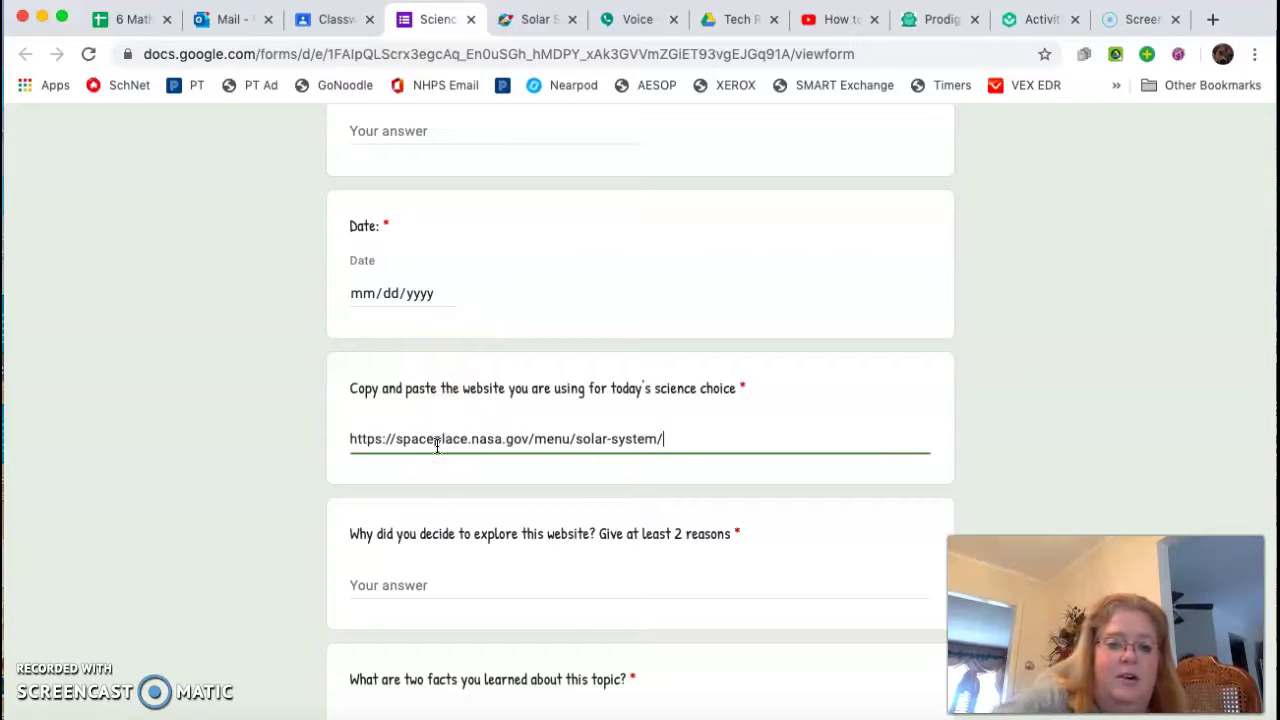
Step: Review the form's remaining questions, from the reasons for exploring the website to the topic's importance to science
click(554, 588)
scroll(554, 588, down, 2)
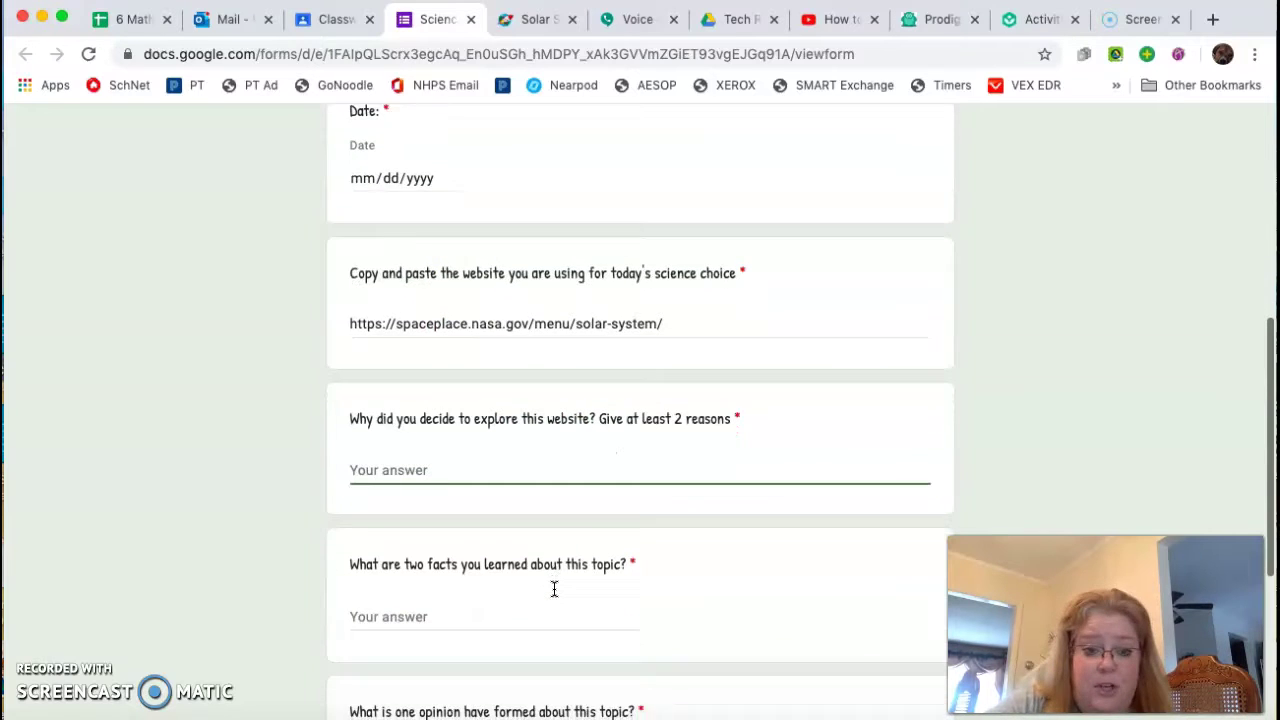
scroll(554, 589, down, 3)
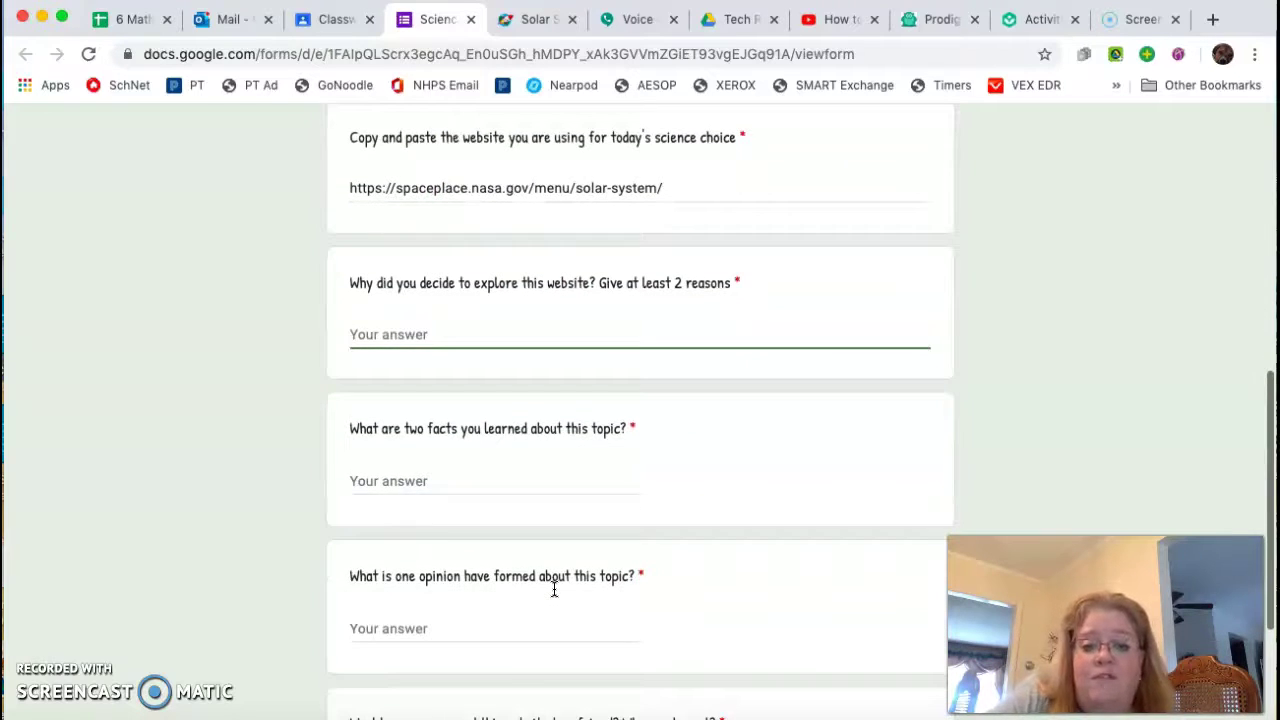
scroll(554, 589, down, 5)
click(530, 449)
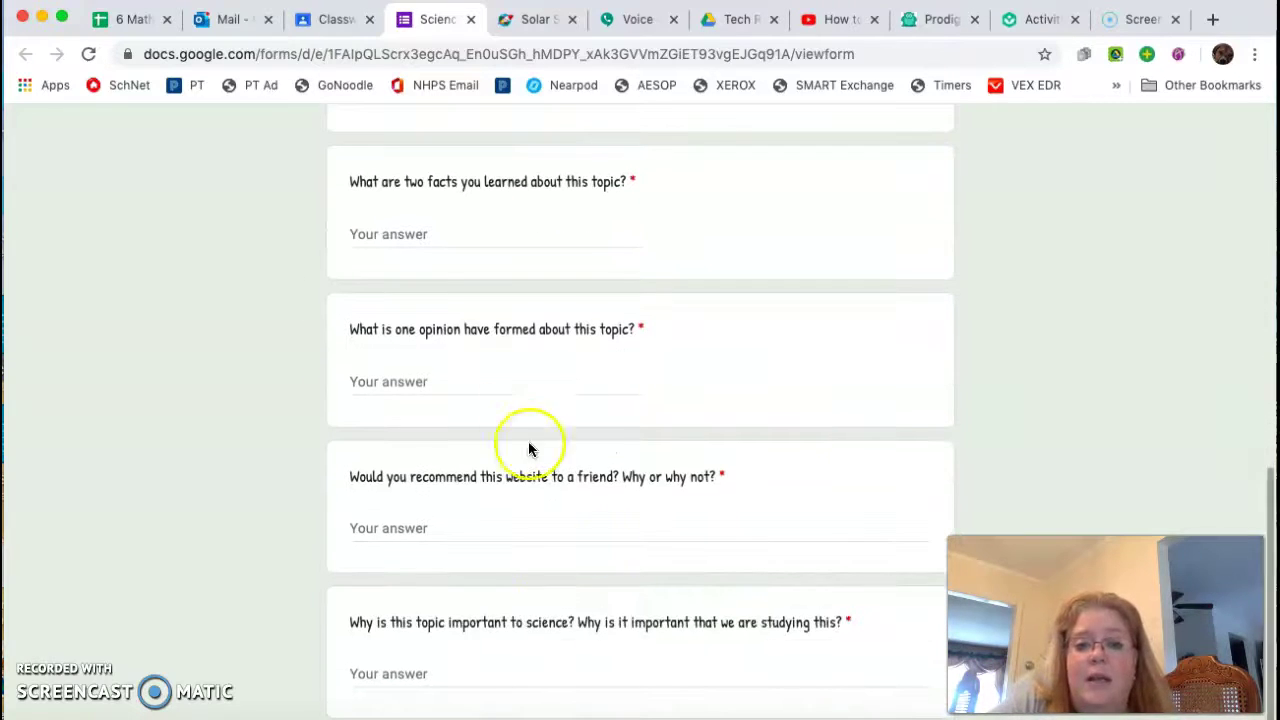
scroll(518, 379, down, 3)
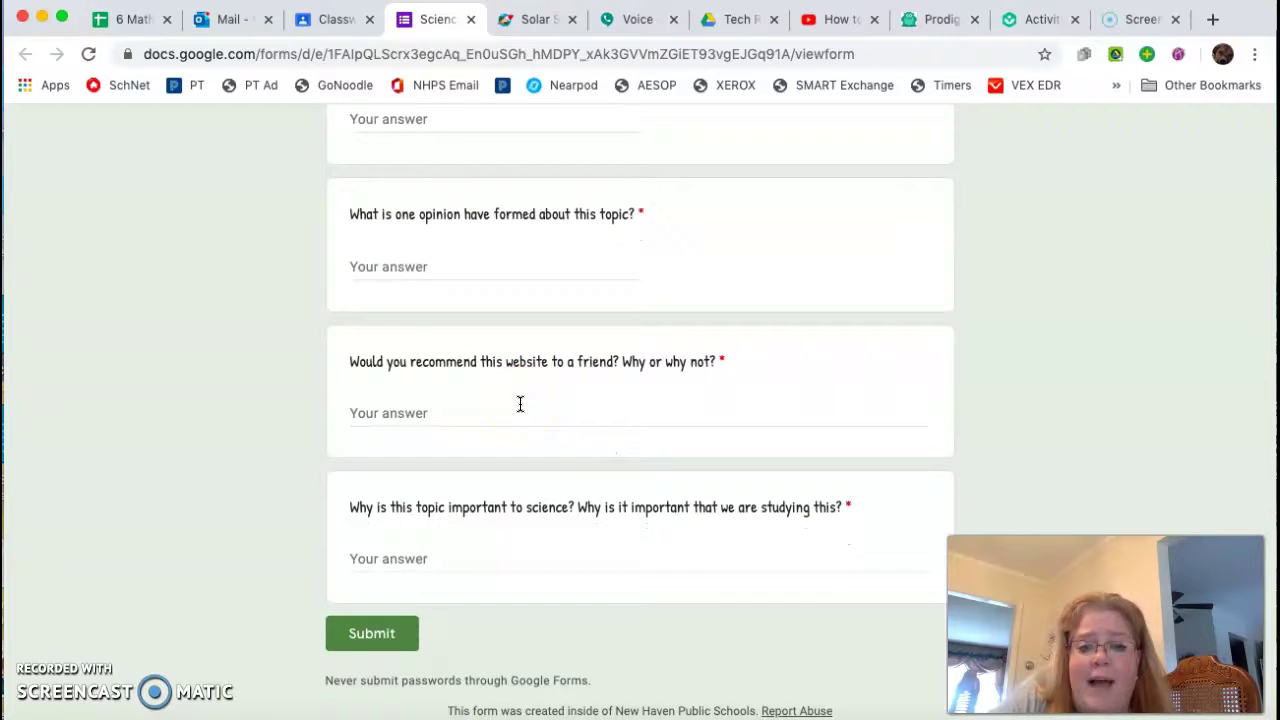
Step: Look over the whole form again, from its opening questions down to the science-importance question and the submission area
scroll(520, 403, down, 1)
click(402, 488)
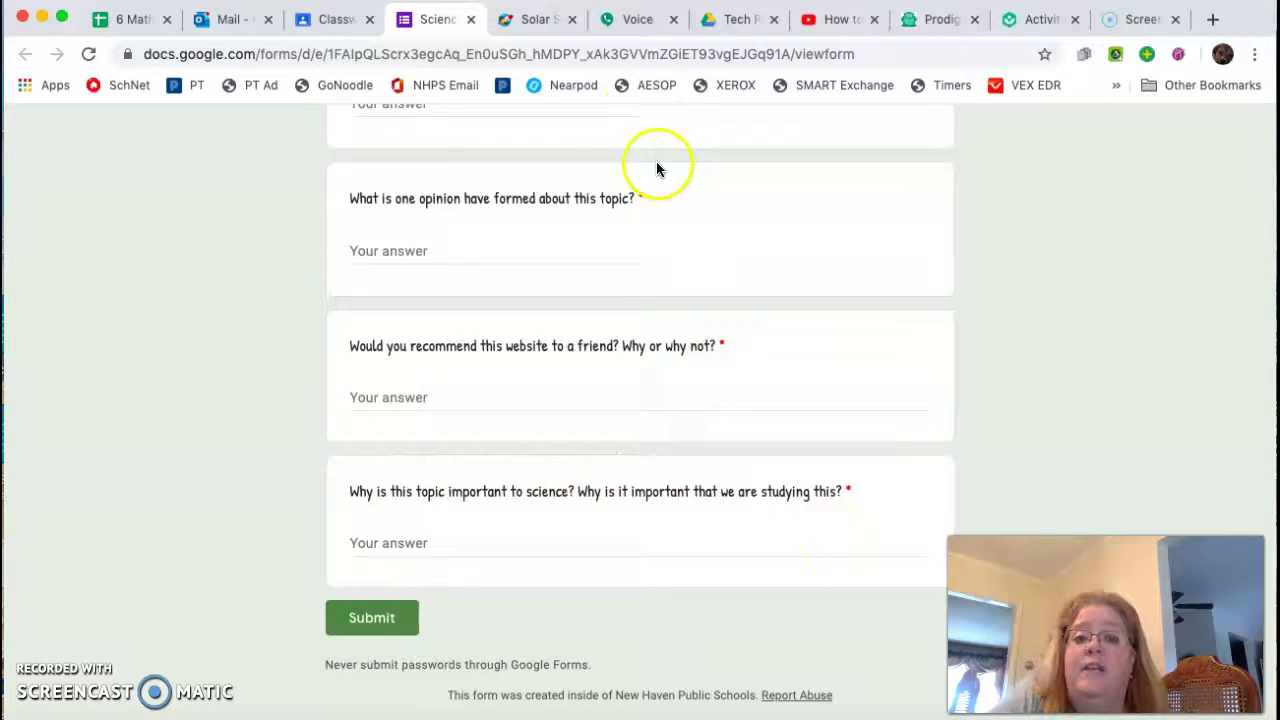
scroll(657, 165, up, 15)
scroll(603, 555, down, 3)
scroll(602, 551, down, 10)
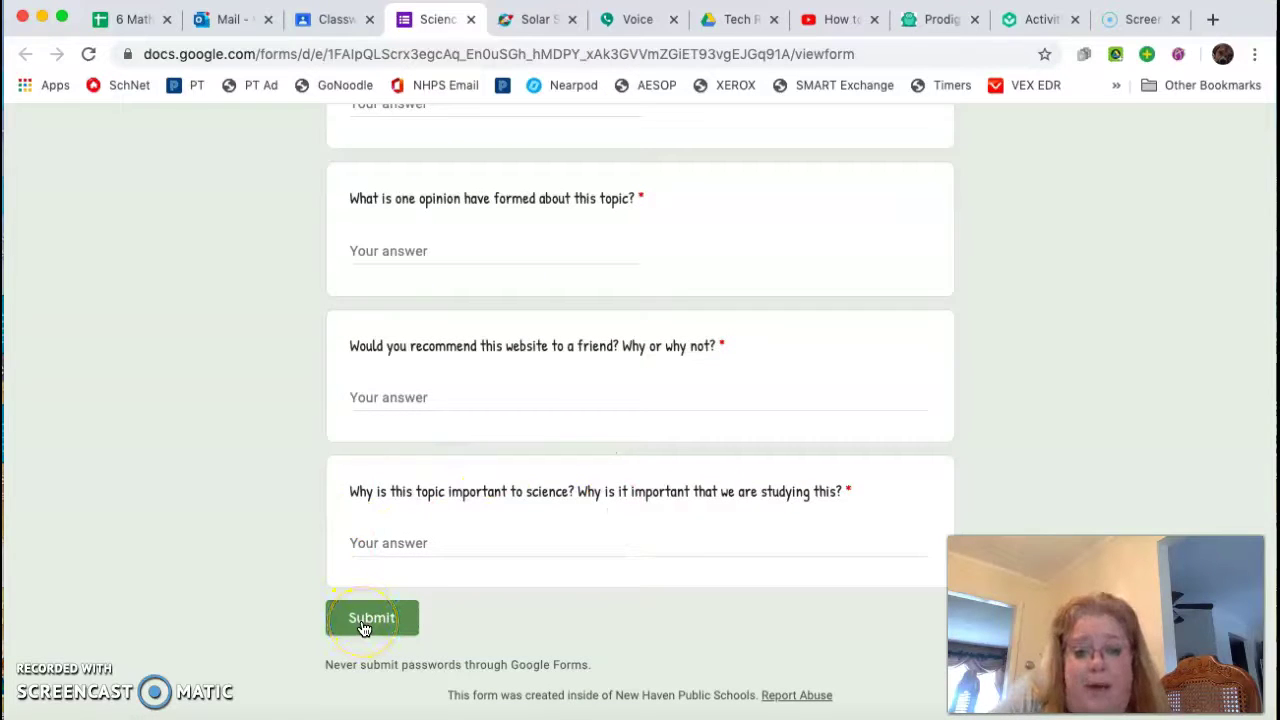
Step: Return to the class's Classwork page and review the Science Choice Assignment Form 3/30 instructions and turn-in requirements
click(334, 23)
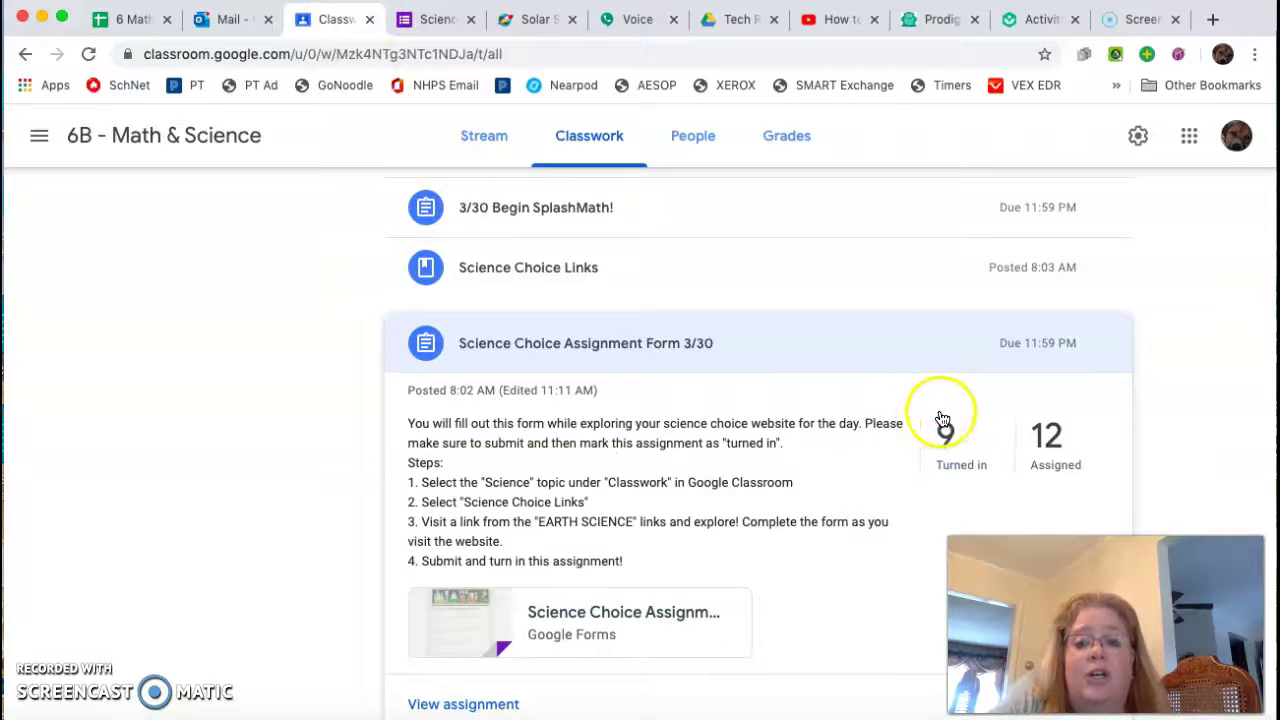
scroll(851, 491, down, 2)
scroll(851, 491, up, 2)
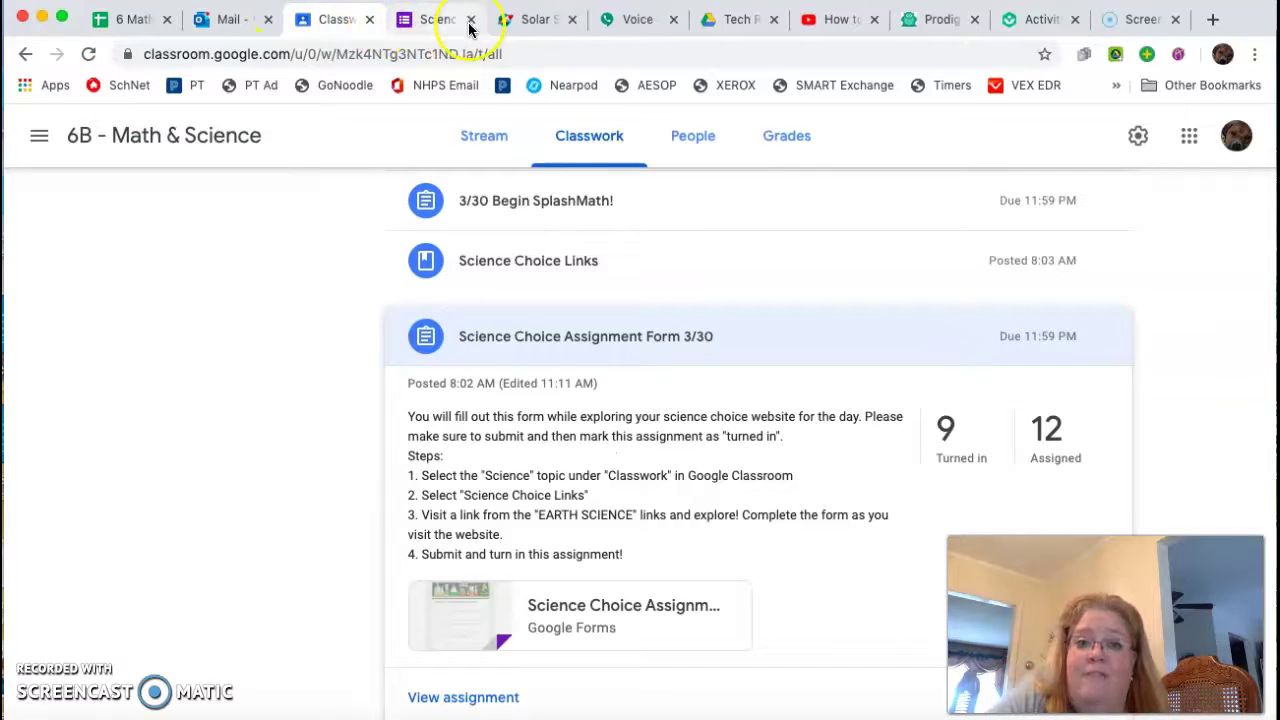
Step: Switch to the NASA Space Place Solar System page and examine its questions, activity categories and list of planet, moon and comet topics
click(523, 25)
click(523, 53)
scroll(552, 428, down, 2)
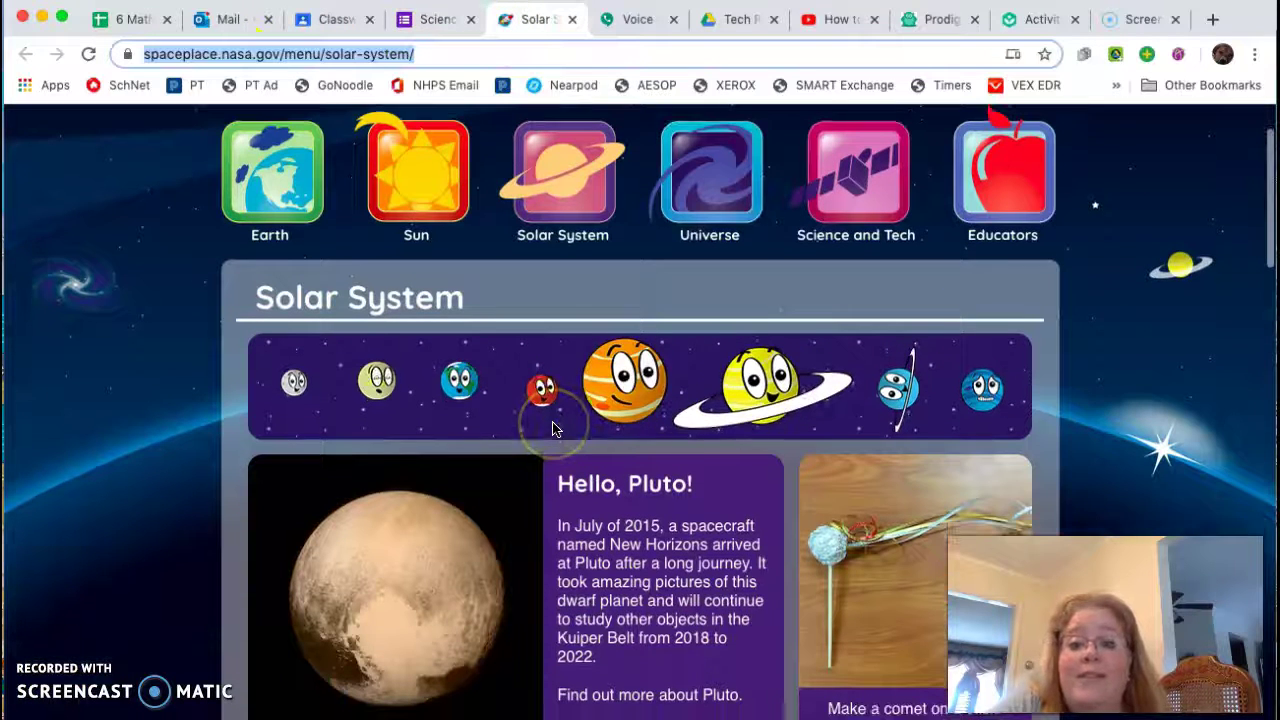
scroll(552, 428, down, 5)
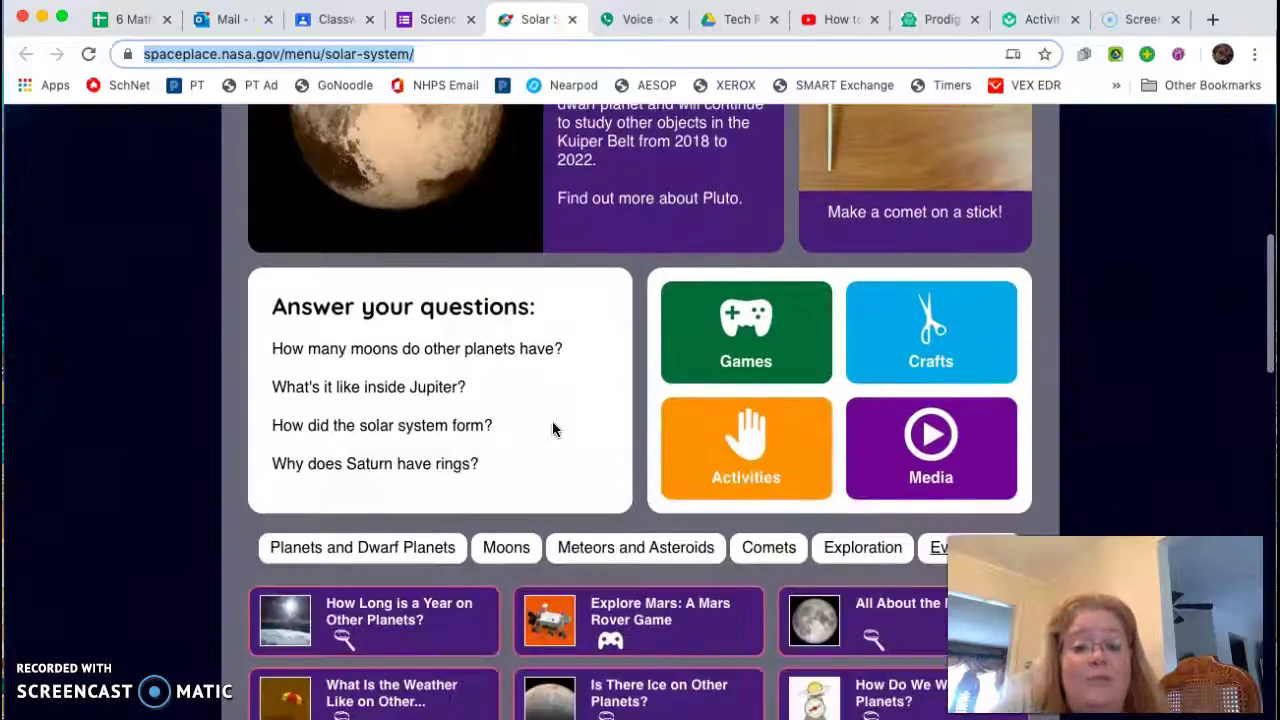
scroll(552, 428, down, 3)
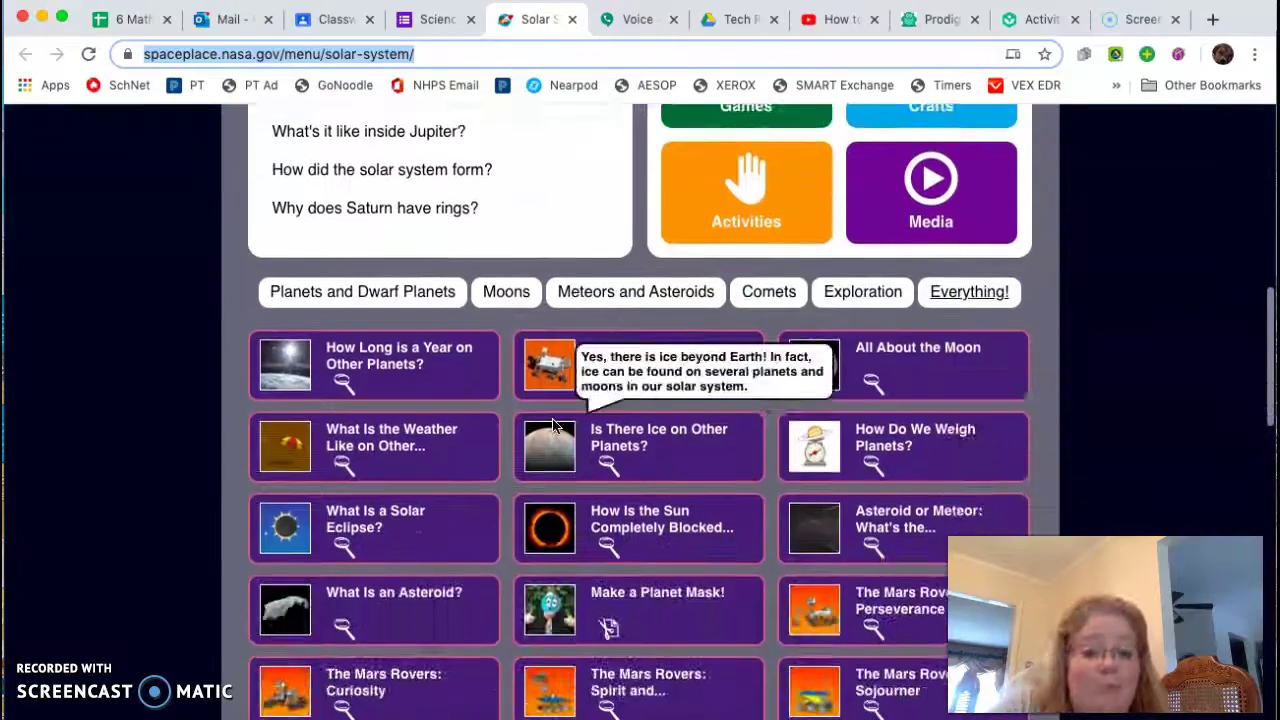
scroll(552, 427, down, 5)
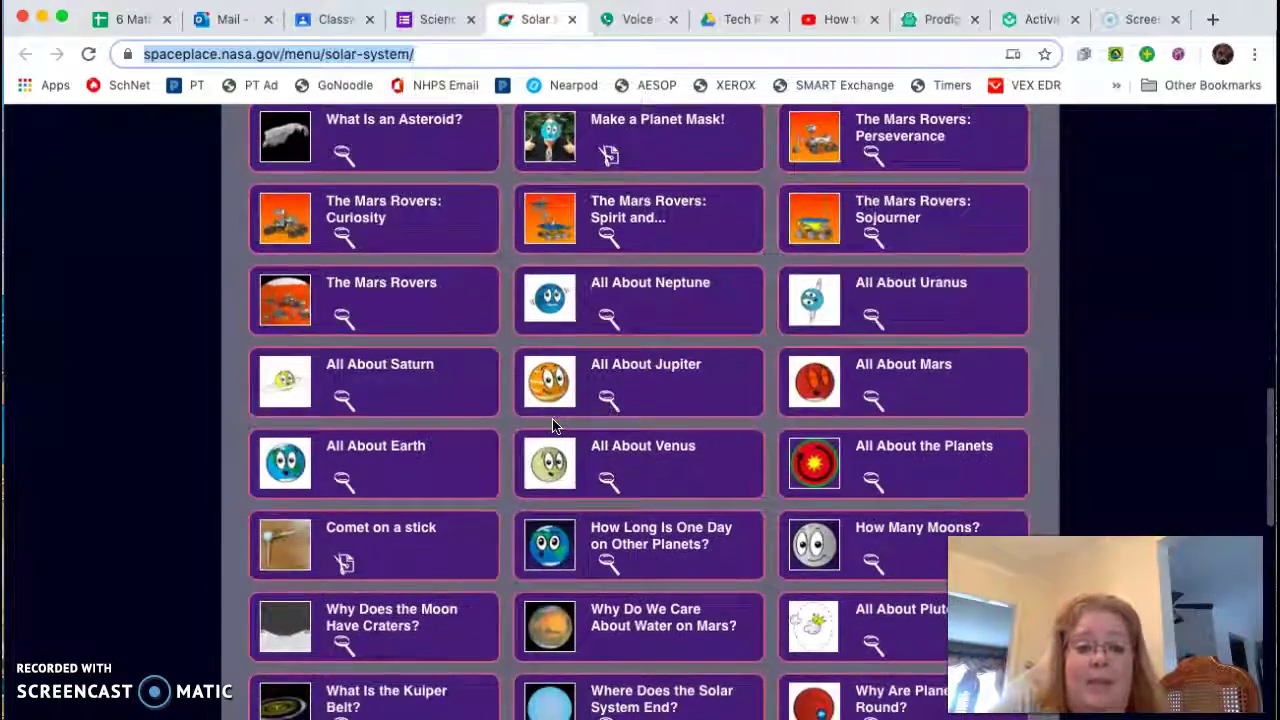
scroll(552, 426, up, 8)
scroll(552, 426, down, 8)
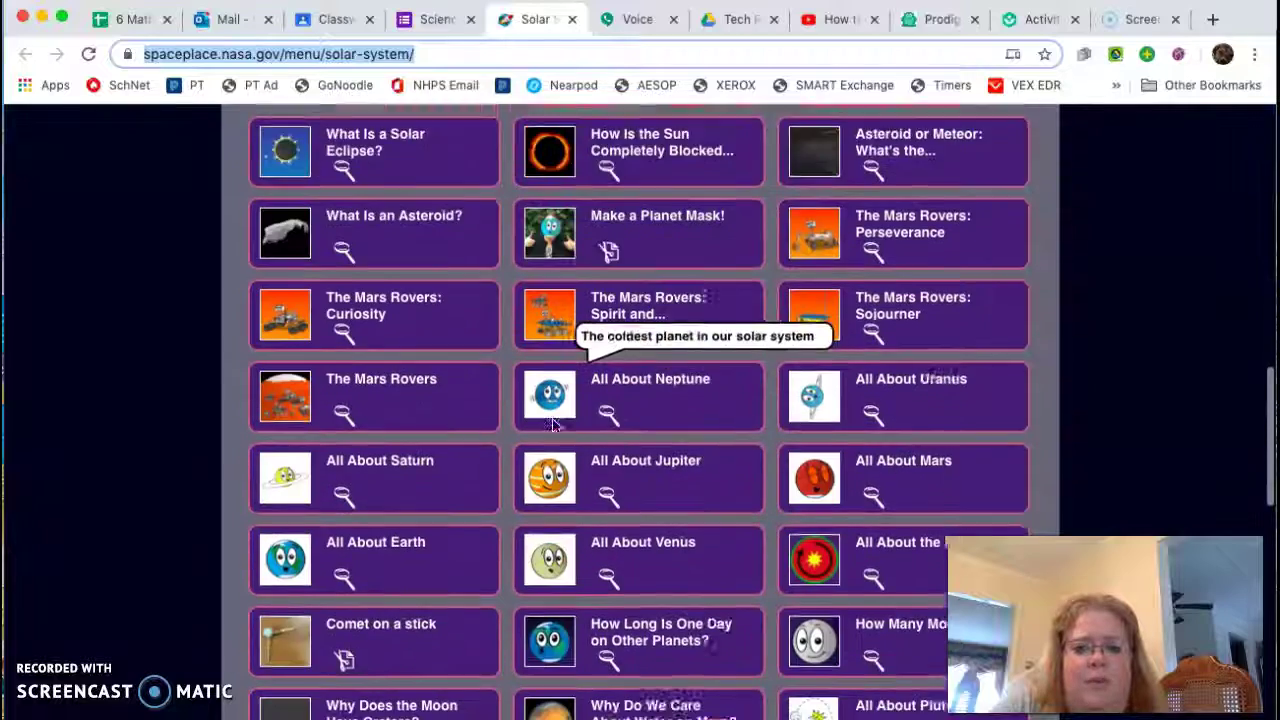
scroll(552, 426, down, 5)
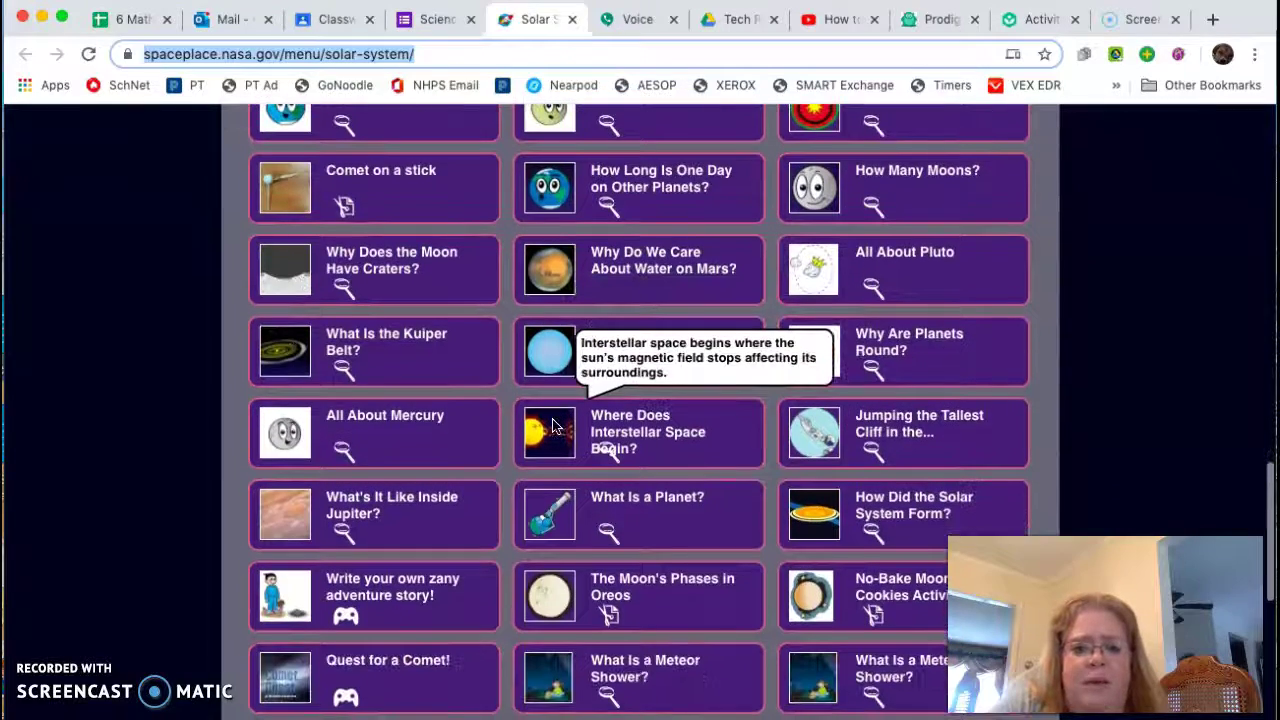
scroll(552, 426, down, 1)
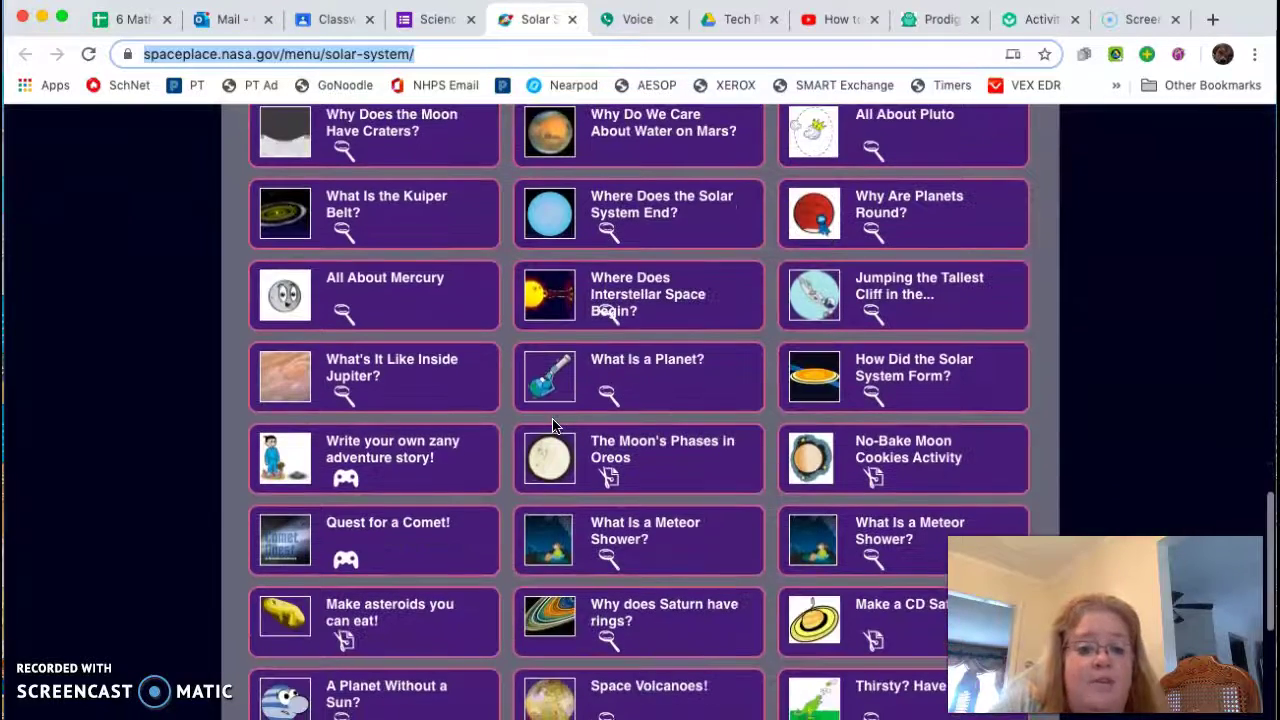